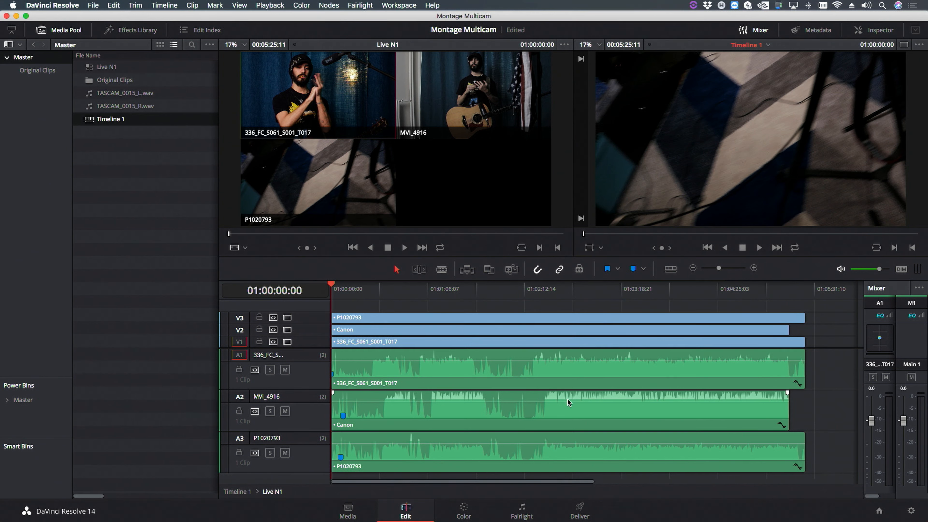
Step: Lower the audio level of the Canon clip on track A2 inside the Live N1 multicam
{"action": "left_click_drag", "start_coordinate": [563, 403], "coordinate": [563, 411]}
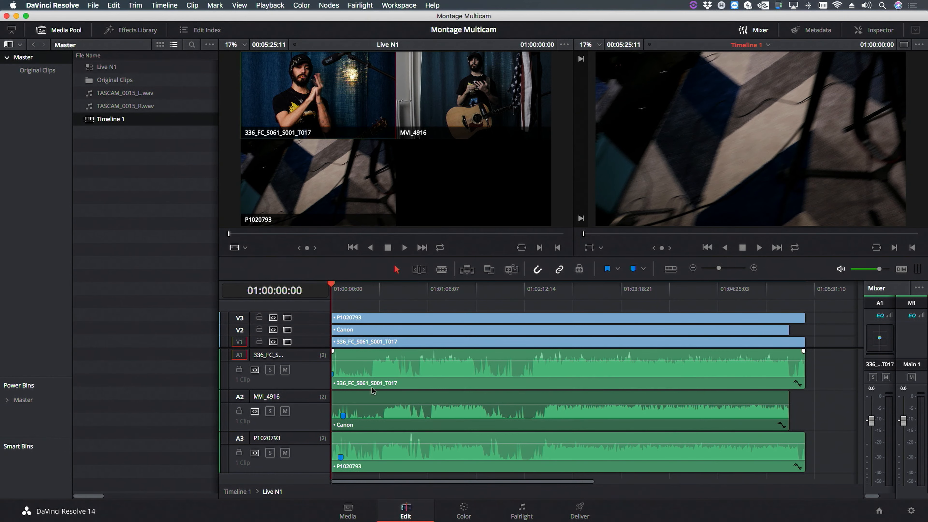
Step: Switch to the Media page and show the Display Name column in the media pool list
{"action": "left_click", "coordinate": [346, 511]}
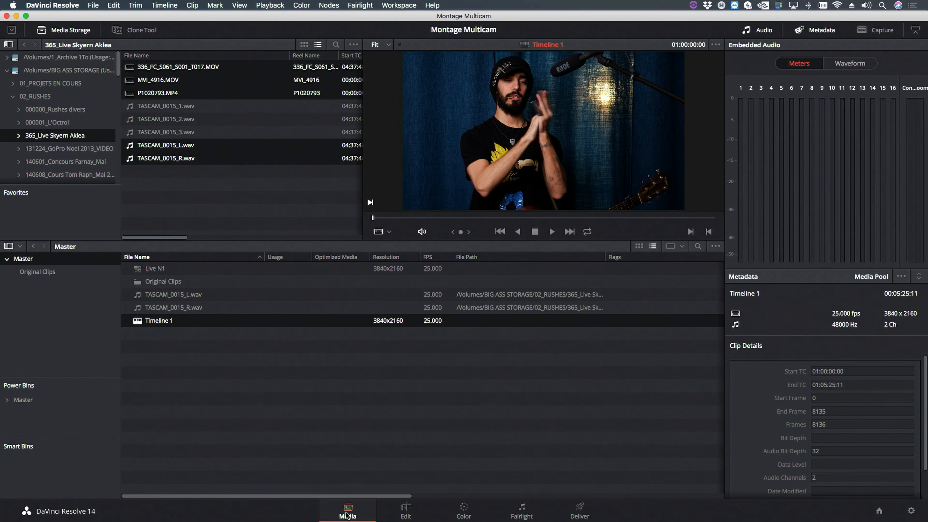
{"action": "right_click", "coordinate": [336, 259]}
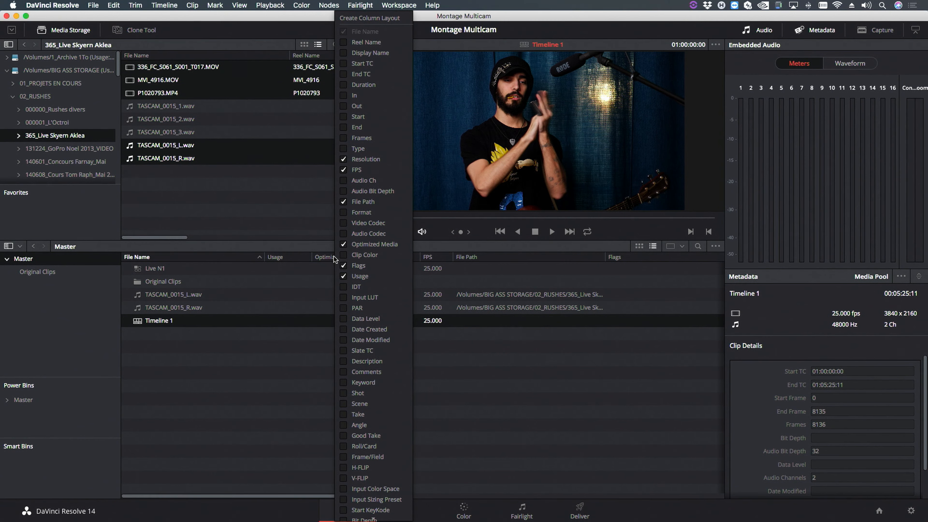
{"action": "left_click", "coordinate": [344, 54]}
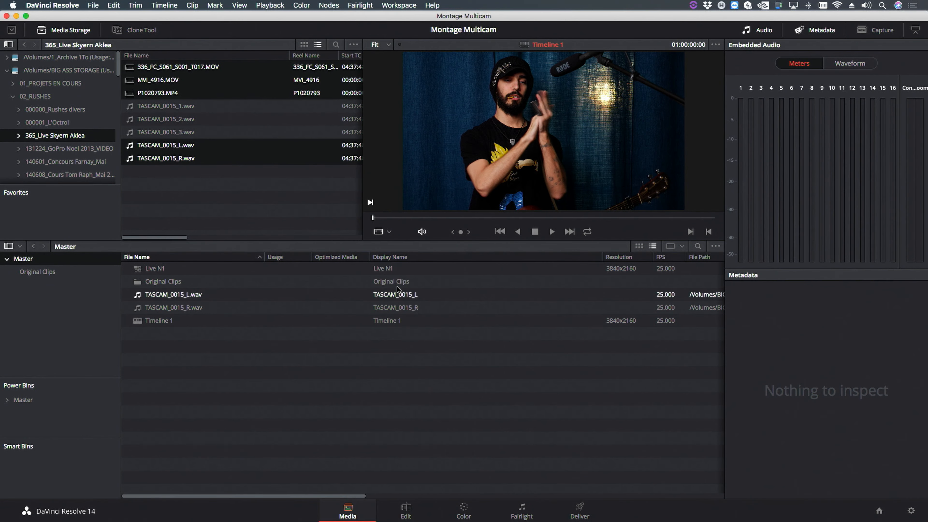
Step: In the Original Clips bin, set the display name of P1020793.MP4 to LX15 and of 336_FC_S061_S001_T017.MOV to GH5
{"action": "double_click", "coordinate": [182, 284]}
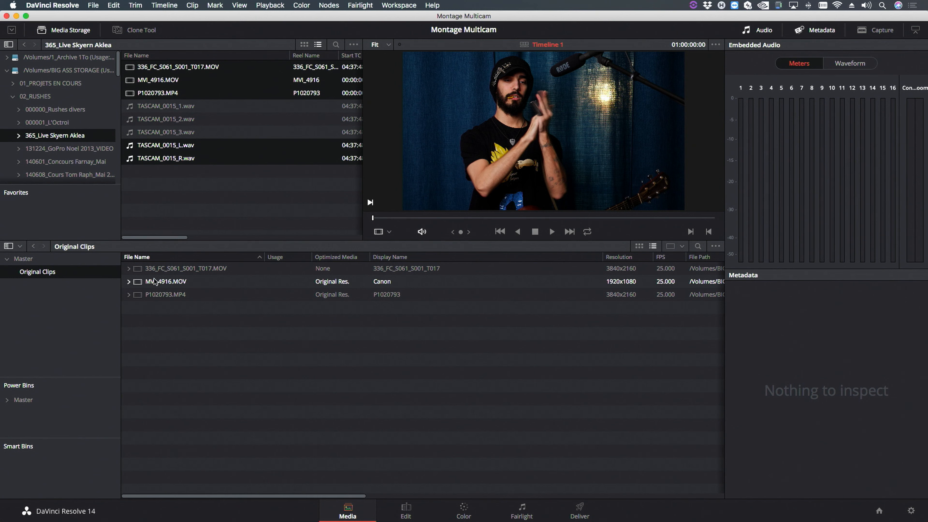
{"action": "left_click", "coordinate": [385, 299]}
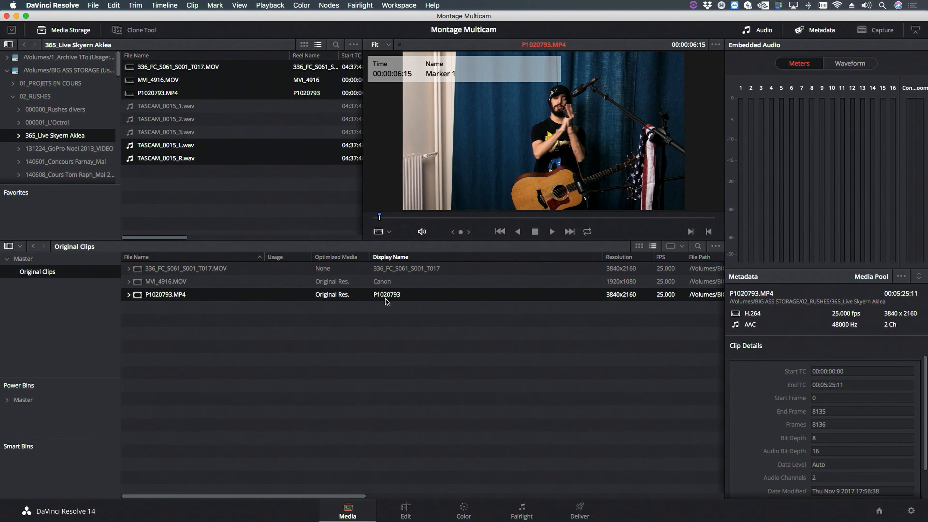
{"action": "left_click", "coordinate": [385, 296]}
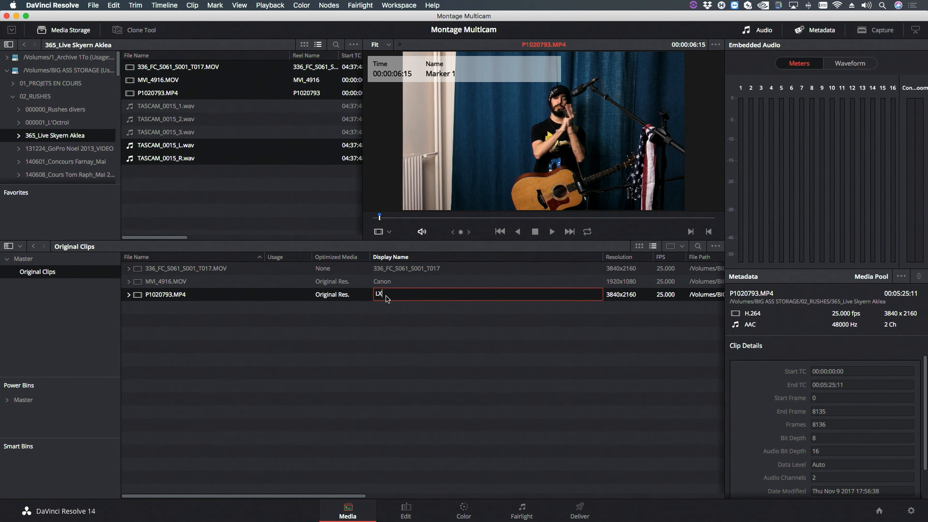
{"action": "left_click", "coordinate": [392, 268]}
{"action": "left_click", "coordinate": [392, 268]}
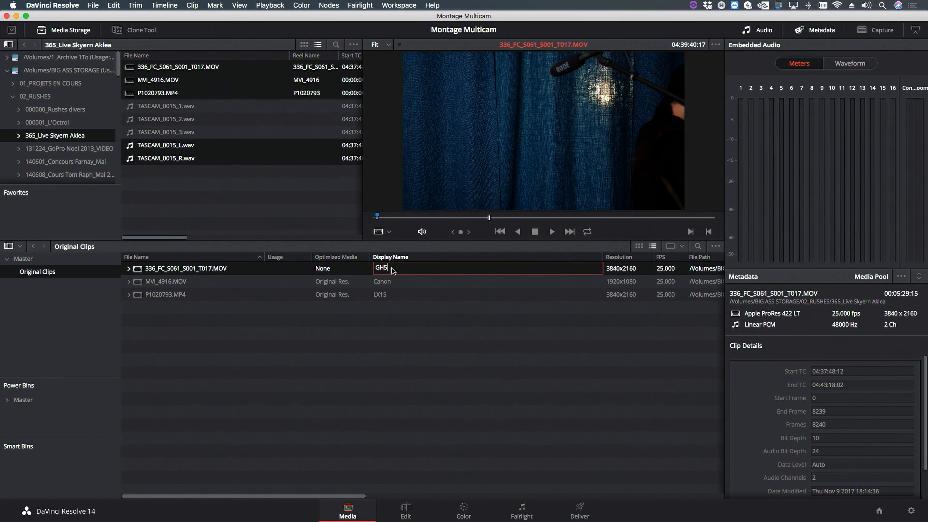
{"action": "left_click", "coordinate": [346, 325]}
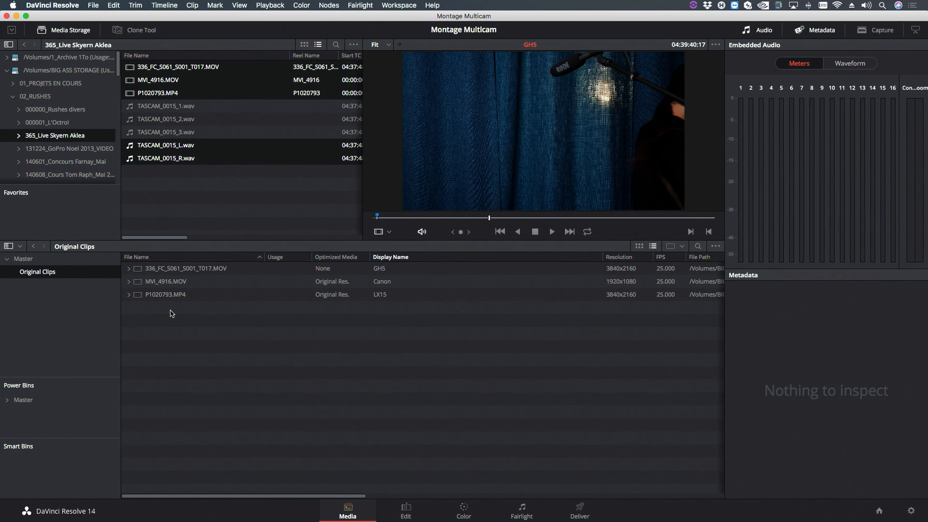
Step: Return to editing Timeline 1 and place TASCAM_0015_L.wav and TASCAM_0015_R.wav at its start on separate audio tracks beneath Live N1
{"action": "left_click", "coordinate": [406, 511]}
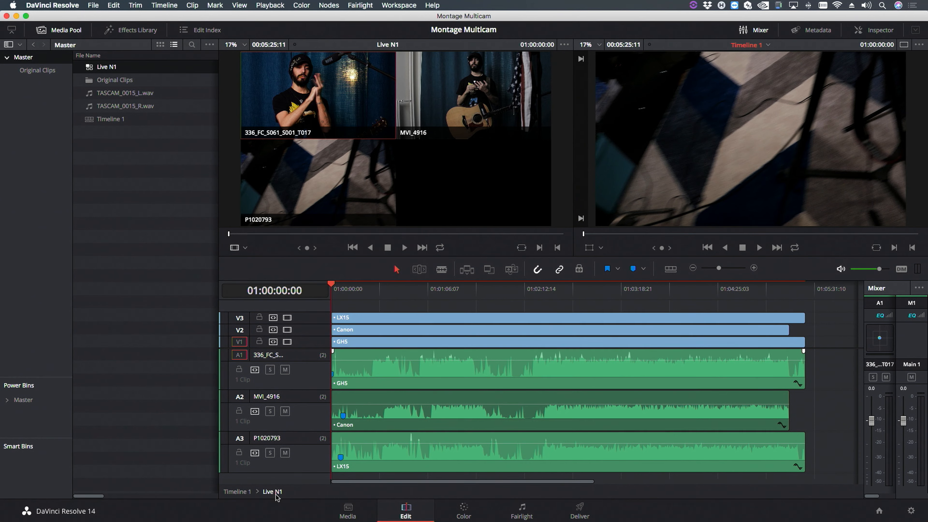
{"action": "left_click", "coordinate": [238, 493]}
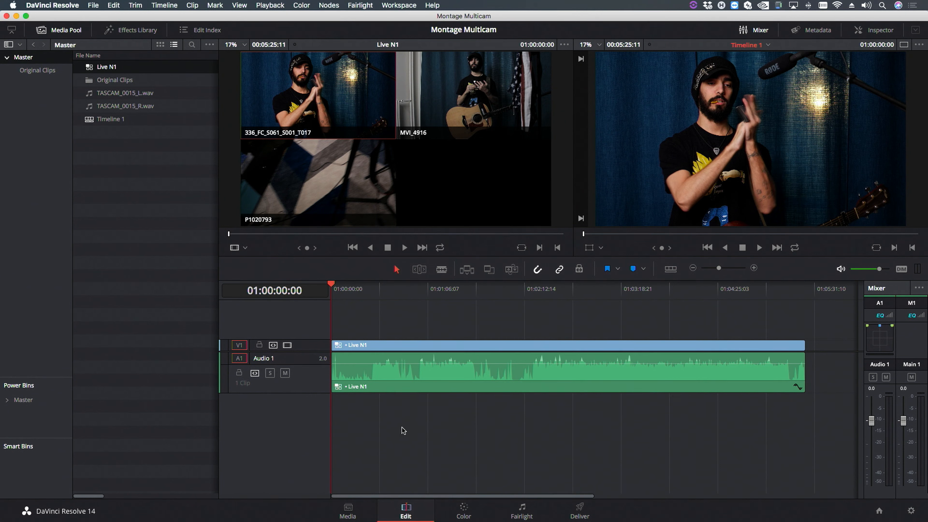
{"action": "left_click", "coordinate": [143, 94]}
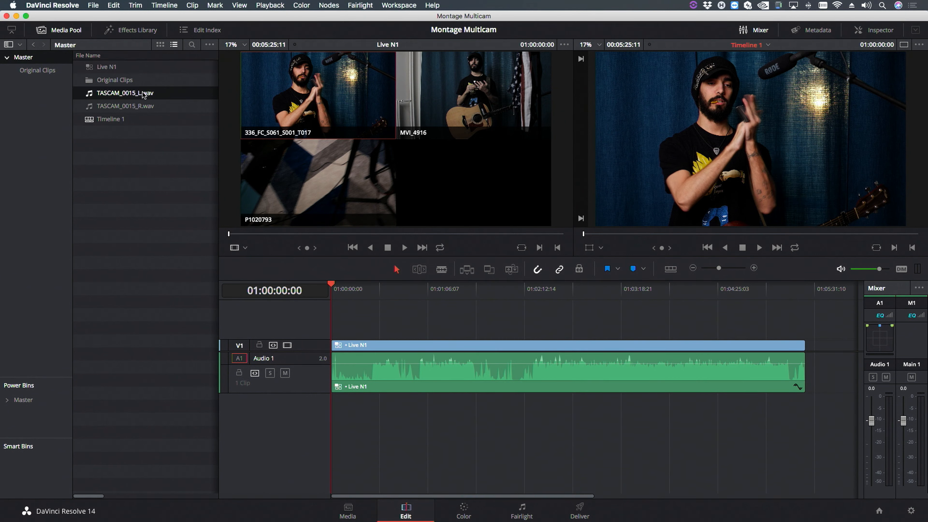
{"action": "left_click", "coordinate": [138, 108], "text": "shift"}
{"action": "left_click_drag", "start_coordinate": [131, 94], "coordinate": [331, 422]}
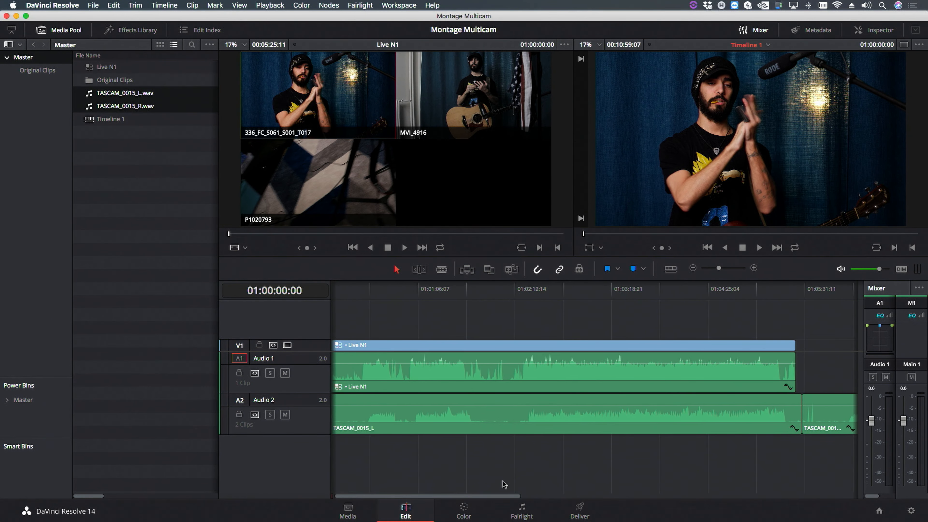
{"action": "key", "text": "shift+z"}
{"action": "left_click_drag", "start_coordinate": [666, 415], "coordinate": [428, 453]}
{"action": "key", "text": "shift+z"}
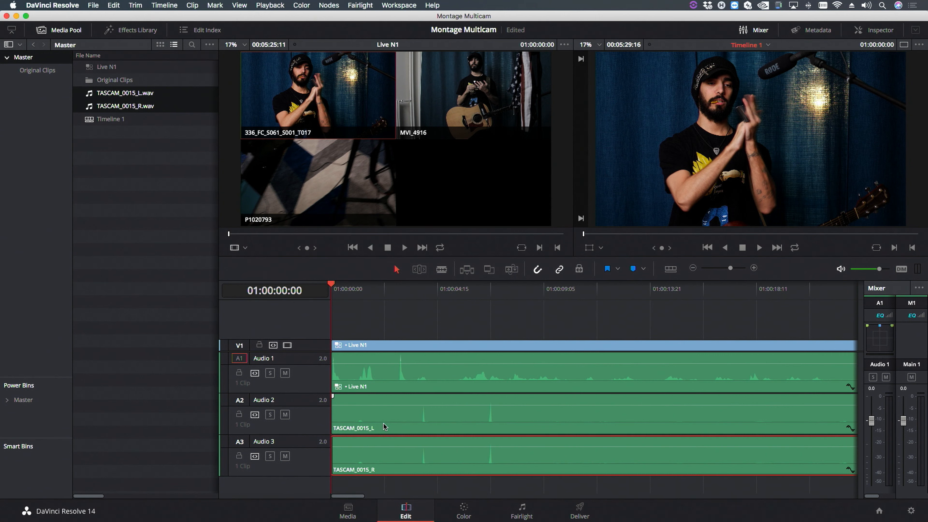
Step: Trim the starts of TASCAM_0015_L and TASCAM_0015_R and shift Live N1 to begin about 3.5 seconds into the timeline
{"action": "left_click_drag", "start_coordinate": [336, 415], "coordinate": [392, 415]}
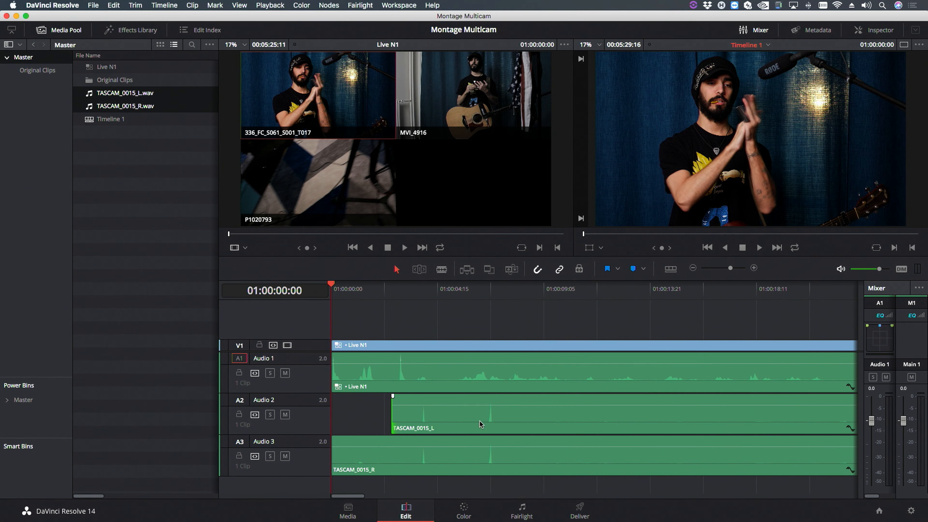
{"action": "left_click_drag", "start_coordinate": [374, 321], "coordinate": [546, 371]}
{"action": "left_click_drag", "start_coordinate": [333, 455], "coordinate": [427, 464]}
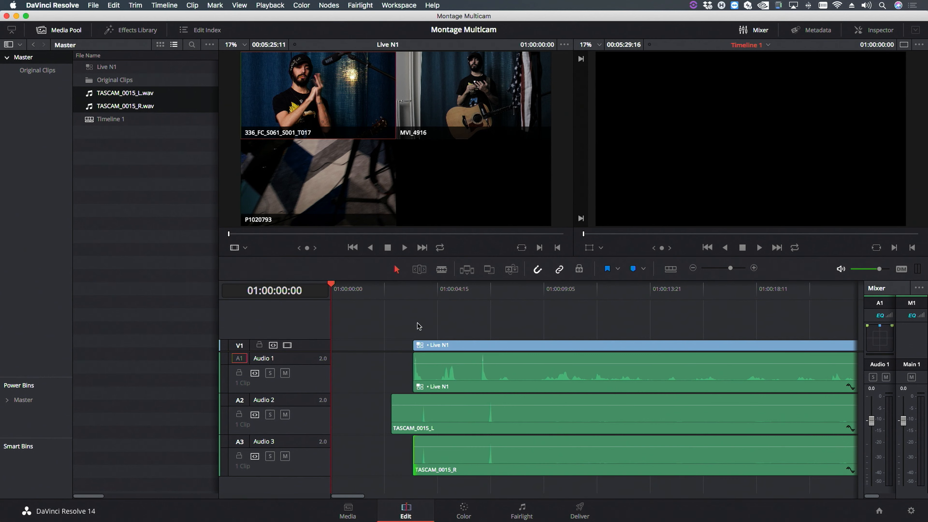
Step: Trim the start of TASCAM_0015_L further and slide the clip so its clap peak lines up with the clap in Live N1
{"action": "left_click", "coordinate": [423, 289]}
{"action": "key", "text": "super+equal"}
{"action": "key", "text": "super+equal"}
{"action": "key", "text": "super+equal"}
{"action": "key", "text": "super+equal"}
{"action": "key", "text": "super+equal"}
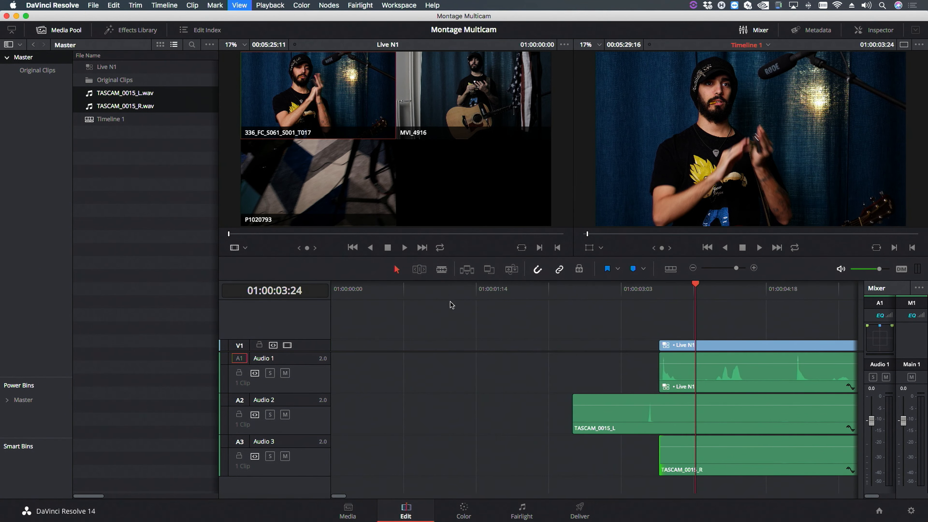
{"action": "key", "text": "super+minus"}
{"action": "key", "text": "super+minus"}
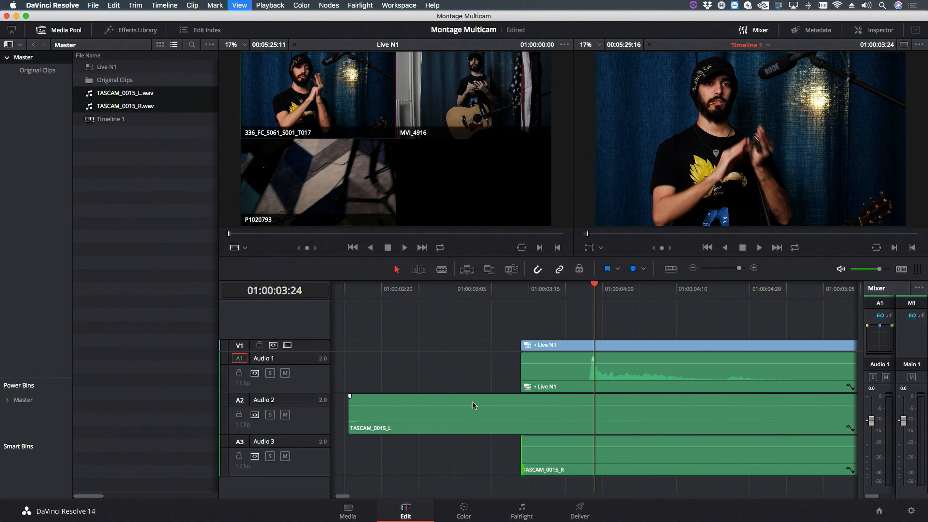
{"action": "left_click_drag", "start_coordinate": [349, 418], "coordinate": [550, 418]}
{"action": "key", "text": "super+equal"}
{"action": "key", "text": "super+equal"}
{"action": "left_click_drag", "start_coordinate": [683, 419], "coordinate": [428, 412]}
Step: Slide TASCAM_0015_R on Audio 3 so its clap peak lines up with the clap in Live N1 and TASCAM_0015_L
{"action": "key", "text": "super+minus"}
{"action": "key", "text": "super+minus"}
{"action": "key", "text": "super+minus"}
{"action": "key", "text": "super+minus"}
{"action": "key", "text": "super+minus"}
{"action": "left_click", "coordinate": [535, 286]}
{"action": "key", "text": "super+equal"}
{"action": "key", "text": "super+equal"}
{"action": "key", "text": "super+equal"}
{"action": "key", "text": "super+equal"}
{"action": "key", "text": "super+equal"}
{"action": "scroll", "coordinate": [607, 351], "scroll_direction": "left", "scroll_amount": 5}
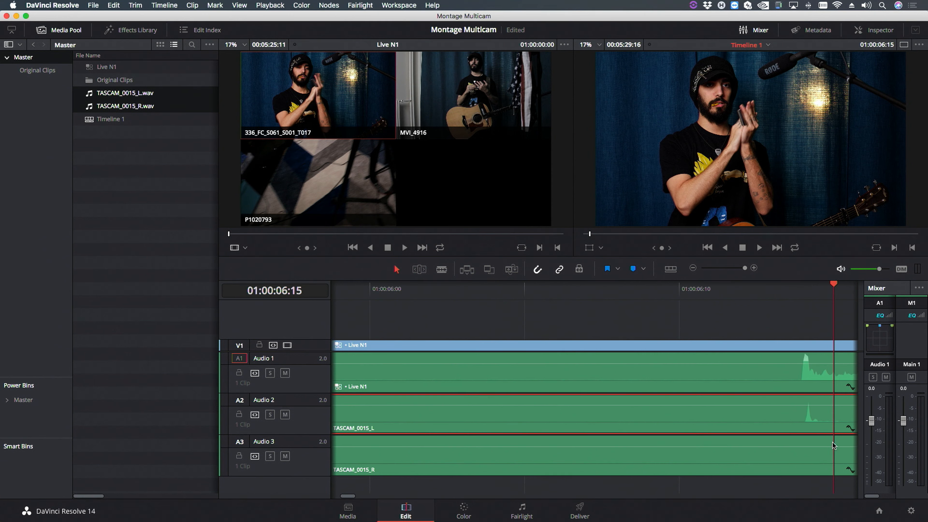
{"action": "left_click", "coordinate": [828, 452]}
{"action": "left_click_drag", "start_coordinate": [813, 452], "coordinate": [599, 452]}
{"action": "left_click_drag", "start_coordinate": [804, 453], "coordinate": [714, 457]}
Step: Place the playhead at 01:00:06:11 just before the clap, raise the monitoring volume and mute Audio 1
{"action": "left_click_drag", "start_coordinate": [811, 286], "coordinate": [708, 305]}
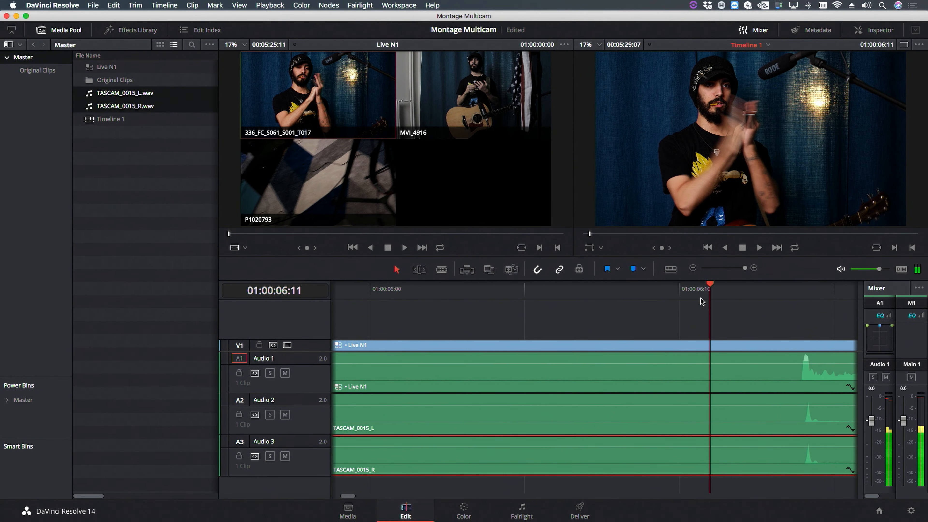
{"action": "left_click_drag", "start_coordinate": [879, 269], "coordinate": [891, 269]}
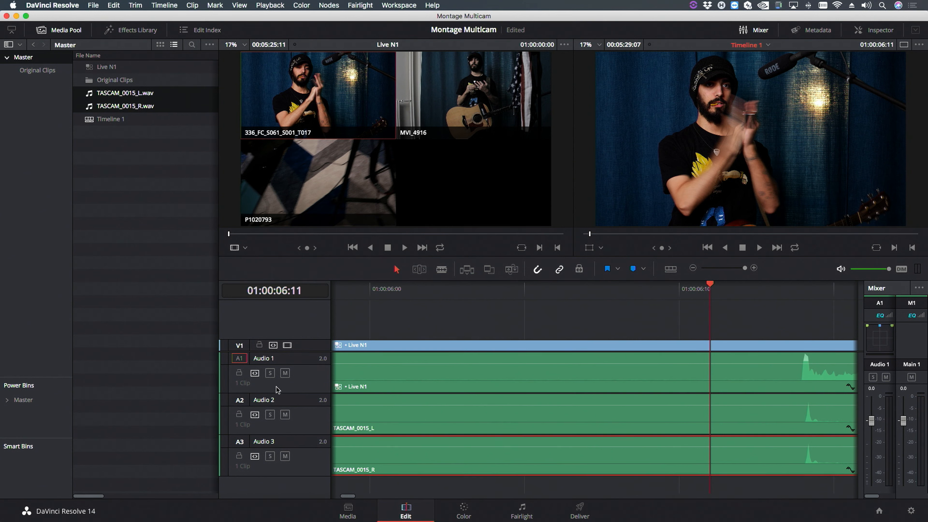
{"action": "left_click", "coordinate": [285, 373]}
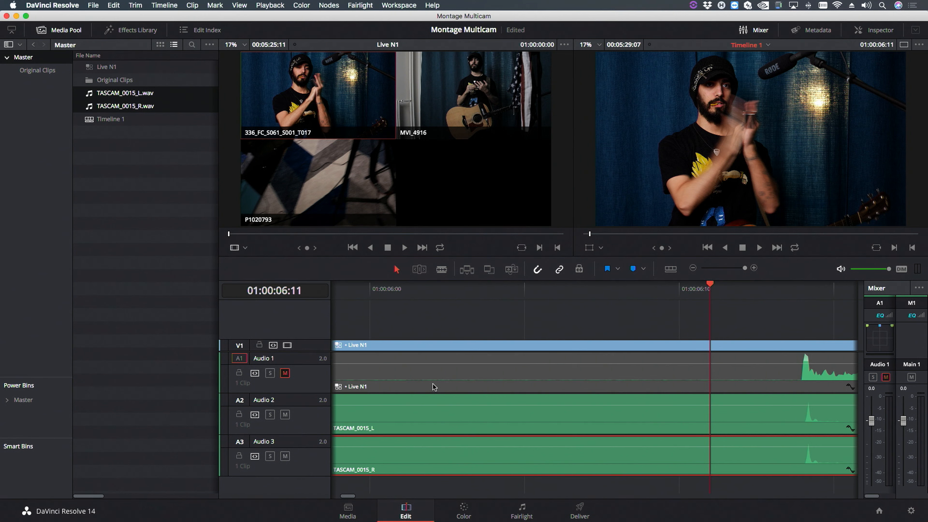
Step: Step frame by frame through the clap and nudge both TASCAM clips slightly earlier to match the picture
{"action": "key", "text": "Right"}
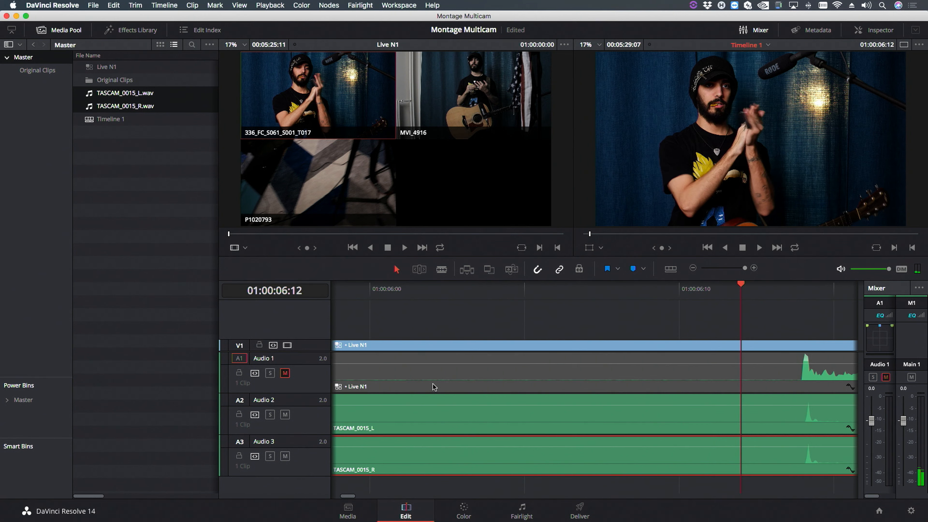
{"action": "key", "text": "Right"}
{"action": "key", "text": "Left"}
{"action": "key", "text": "Left"}
{"action": "key", "text": "Left"}
{"action": "key", "text": "Right"}
{"action": "key", "text": "Right"}
{"action": "left_click", "coordinate": [827, 415], "text": "super"}
{"action": "left_click_drag", "start_coordinate": [827, 415], "coordinate": [819, 416]}
Step: Step back and forth around the clap at 01:00:06:13 to check the TASCAM sound against the hands meeting
{"action": "key", "text": "Left"}
{"action": "key", "text": "Right"}
{"action": "key", "text": "Right"}
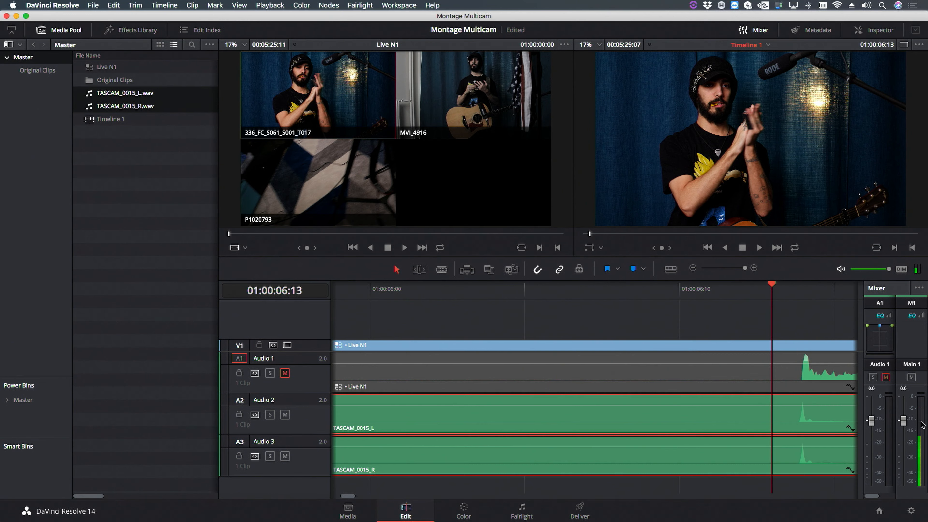
{"action": "key", "text": "Left"}
{"action": "key", "text": "Right"}
{"action": "key", "text": "Left"}
{"action": "key", "text": "Right"}
{"action": "key", "text": "Left"}
{"action": "key", "text": "Left"}
Step: Trim the starts of both TASCAM clips to the start of Live N1 and play from 01:01:03:20 to check sync
{"action": "mouse_move", "coordinate": [362, 425]}
{"action": "left_mouse_down"}
{"action": "mouse_move", "coordinate": [370, 426]}
{"action": "mouse_move", "coordinate": [367, 453]}
{"action": "mouse_move", "coordinate": [369, 434]}
{"action": "left_mouse_up"}
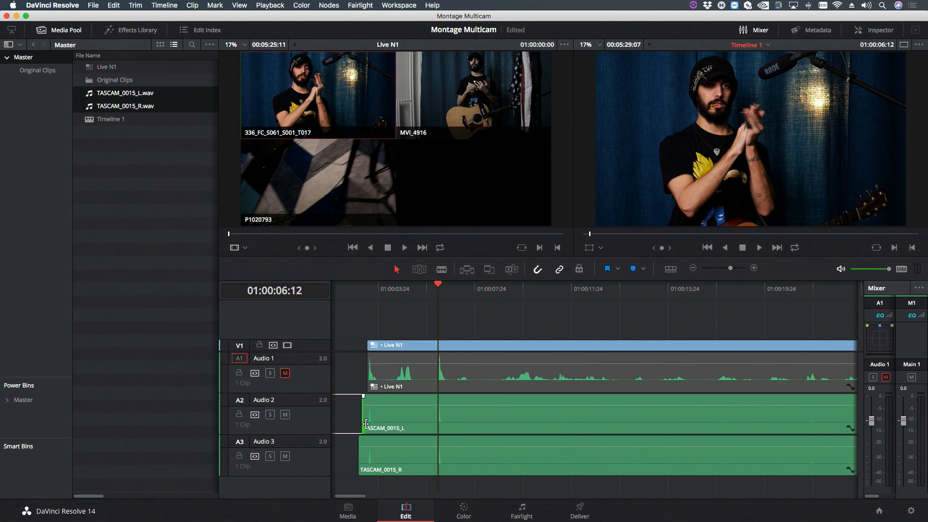
{"action": "left_click", "coordinate": [465, 300]}
{"action": "left_click_drag", "start_coordinate": [469, 290], "coordinate": [523, 293]}
{"action": "key", "text": "super+minus"}
{"action": "key", "text": "super+minus"}
{"action": "key", "text": "super+minus"}
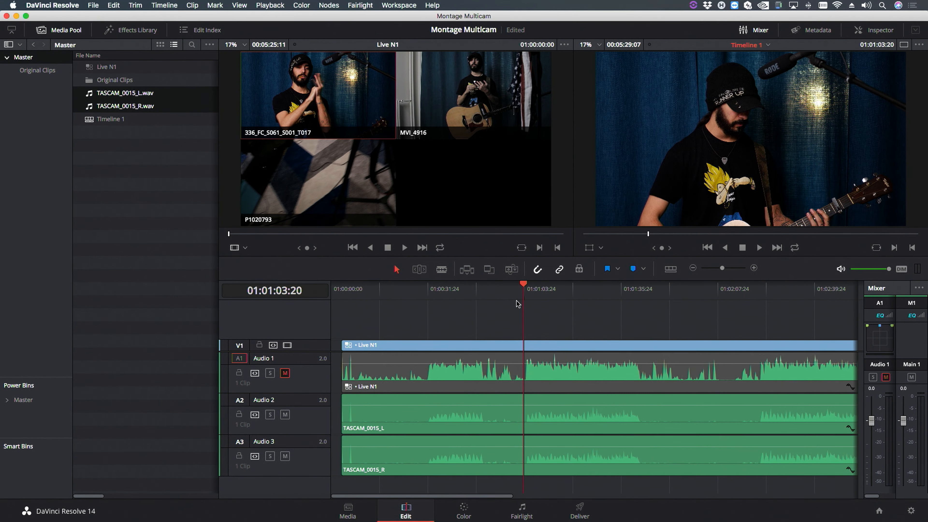
{"action": "key", "text": "space"}
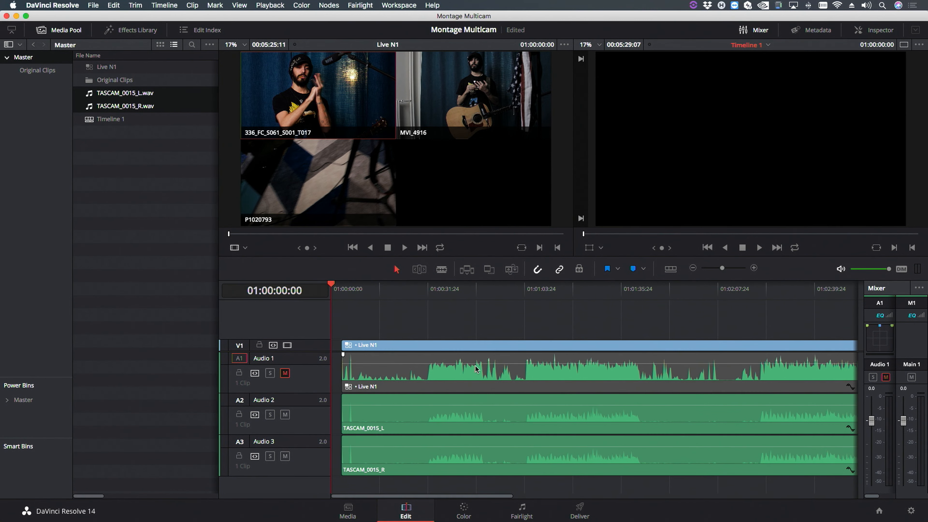
Step: Mark a range from the timeline start to 01:02:22:10, just before the final take, and ripple delete its contents
{"action": "key", "text": "super+minus"}
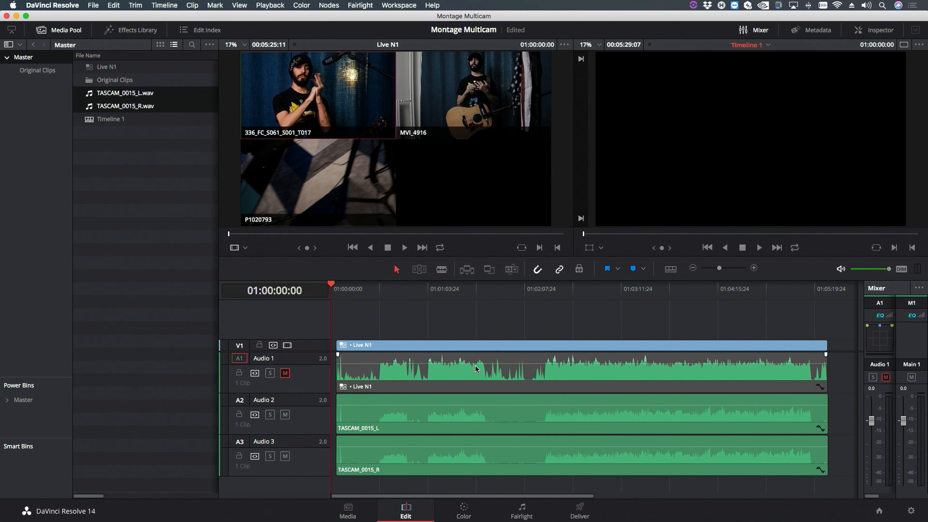
{"action": "key", "text": "i"}
{"action": "left_click_drag", "start_coordinate": [350, 290], "coordinate": [522, 291]}
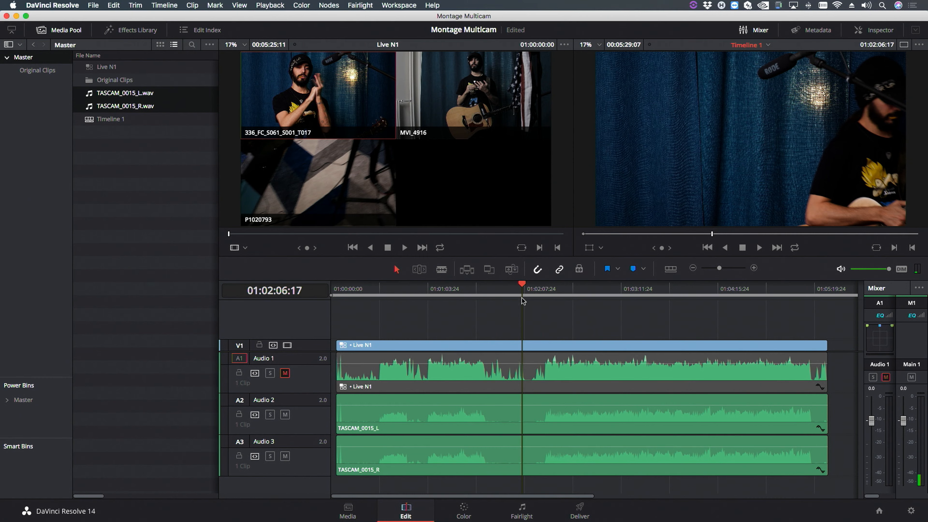
{"action": "left_click", "coordinate": [545, 291]}
{"action": "key", "text": "super+equal"}
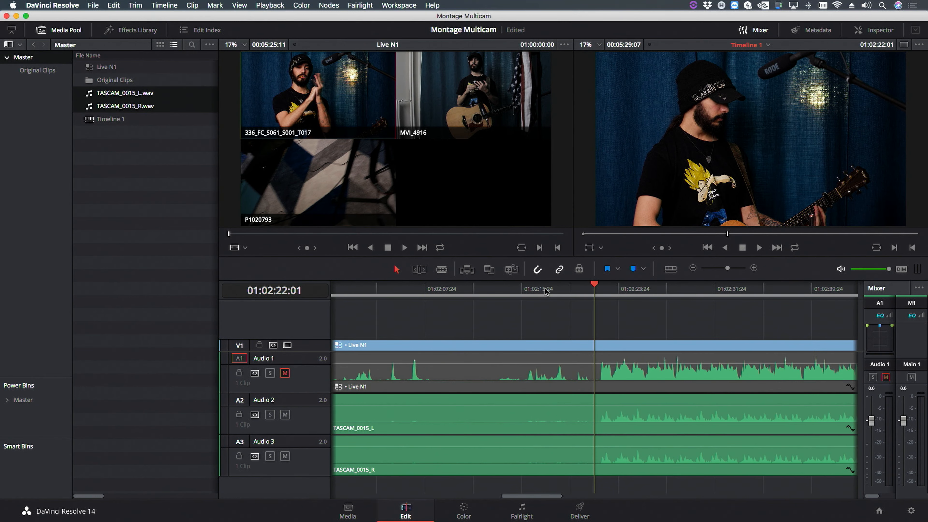
{"action": "left_click_drag", "start_coordinate": [595, 285], "coordinate": [599, 285]}
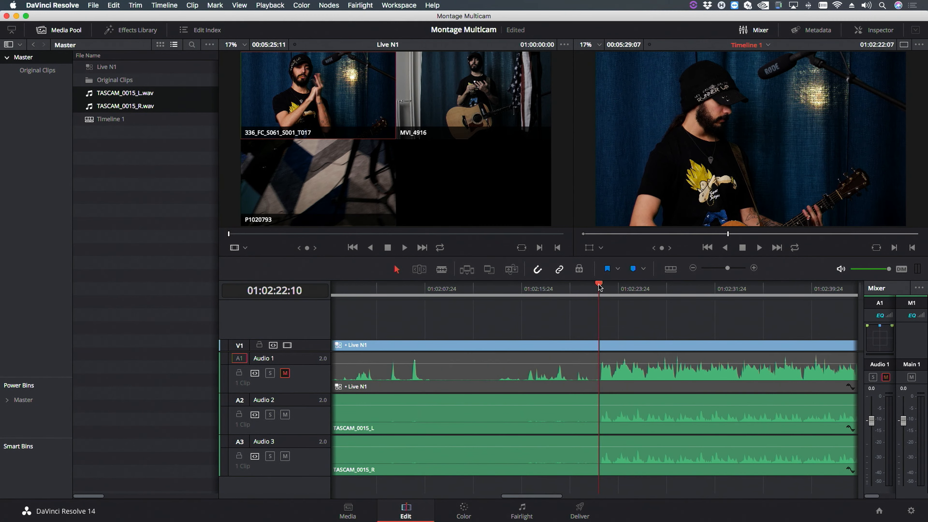
{"action": "key", "text": "o"}
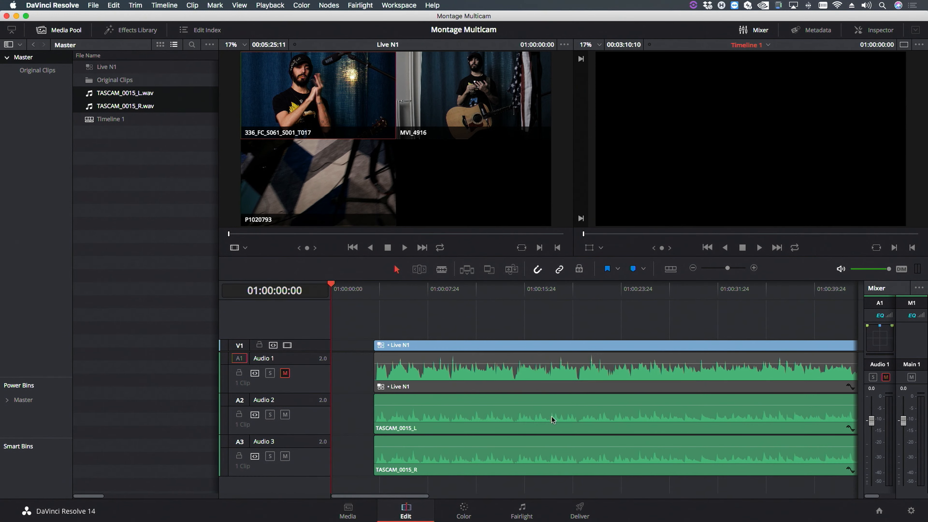
Step: Select Live N1 and both TASCAM clips and move them together to the timeline start, closing the gap
{"action": "key", "text": "shift+z"}
{"action": "left_click_drag", "start_coordinate": [468, 314], "coordinate": [463, 499]}
{"action": "left_click_drag", "start_coordinate": [476, 428], "coordinate": [467, 428]}
Step: Return the playhead to the timeline start, deselect the clips and unmute Audio 1
{"action": "left_click", "coordinate": [393, 289]}
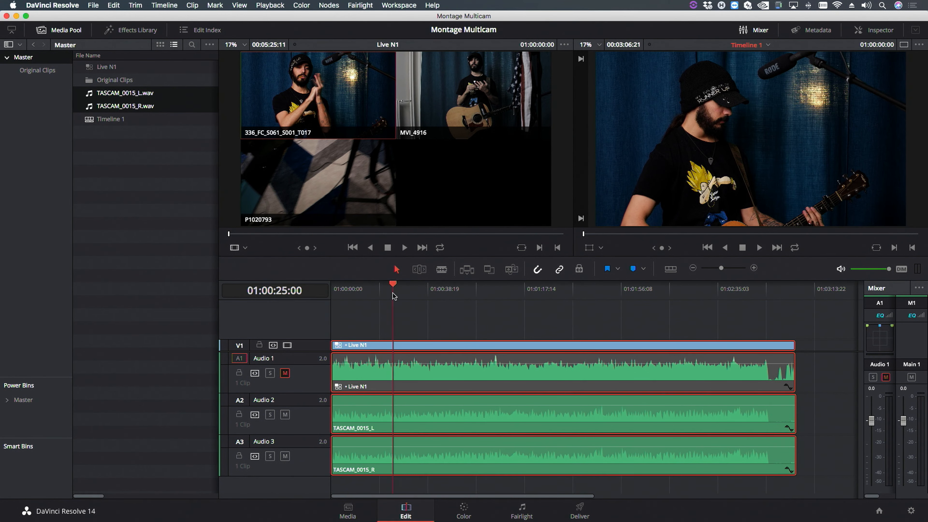
{"action": "key", "text": "Home"}
{"action": "left_click", "coordinate": [409, 325]}
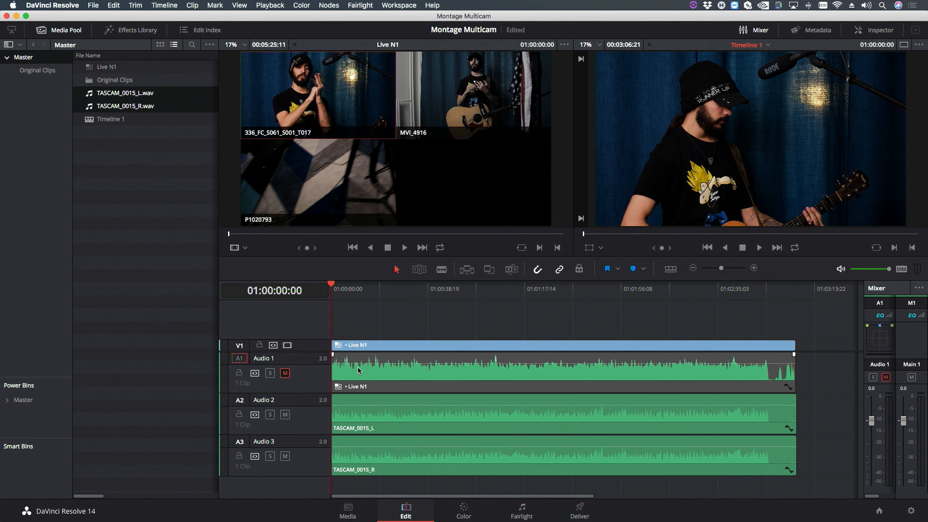
{"action": "left_click", "coordinate": [285, 373]}
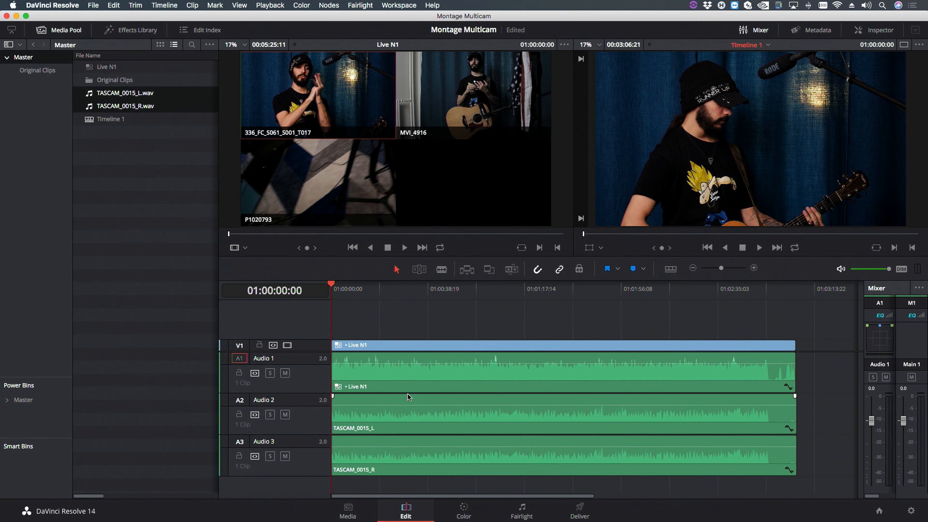
Step: Mute Audio 2 and Audio 3 and switch the source viewer to Multicam mode
{"action": "left_click", "coordinate": [285, 415]}
{"action": "left_click", "coordinate": [285, 457]}
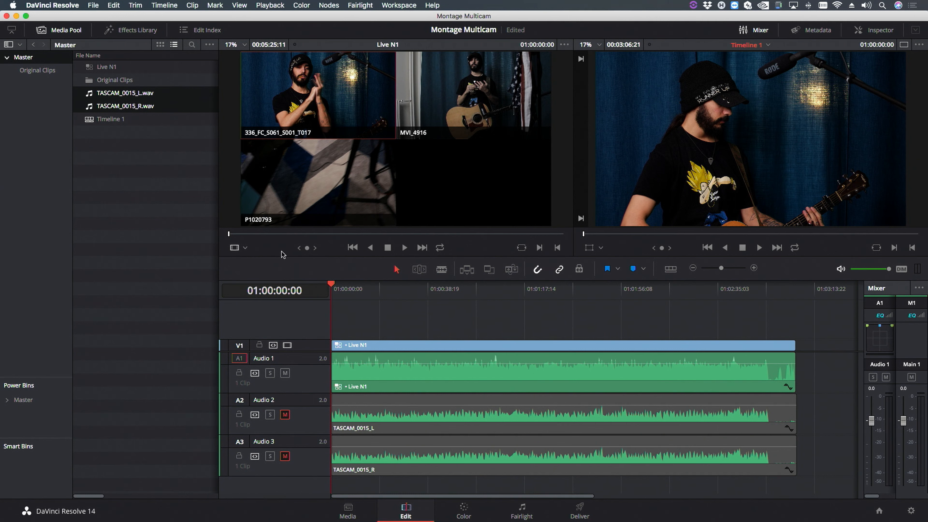
{"action": "left_click", "coordinate": [245, 249]}
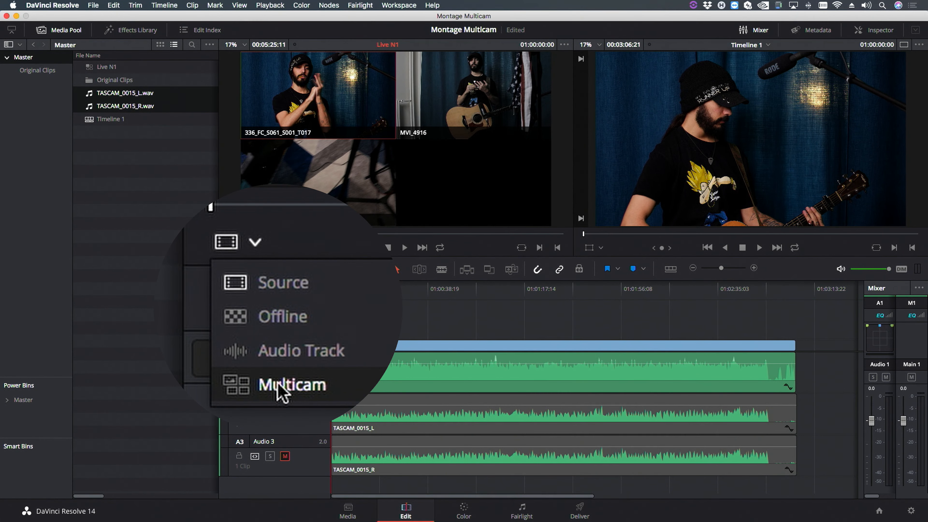
{"action": "left_click", "coordinate": [257, 306]}
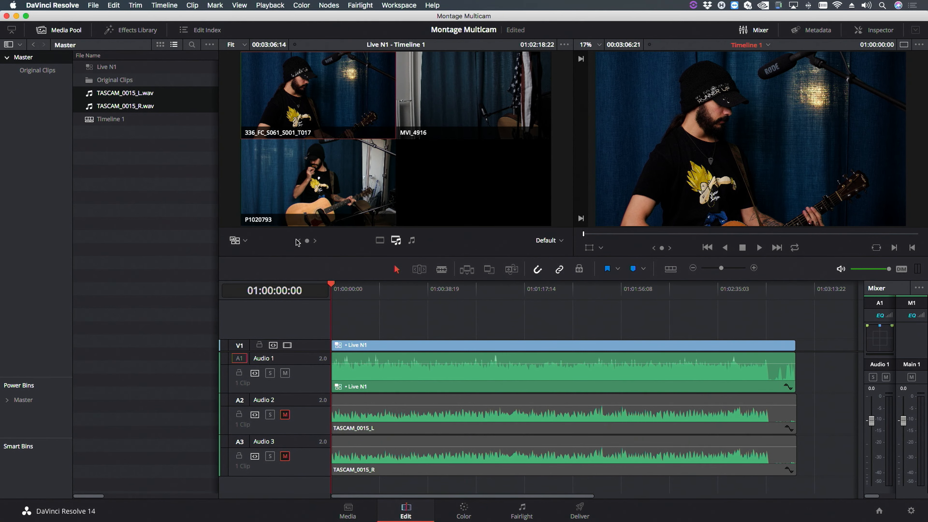
Step: Set multicam angle switching to affect video only
{"action": "left_click", "coordinate": [232, 247]}
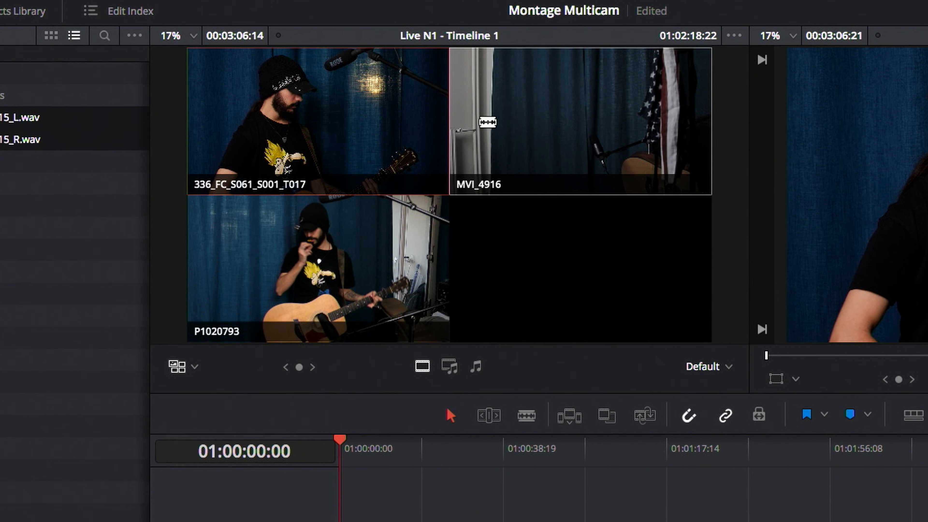
{"action": "left_click", "coordinate": [453, 368]}
{"action": "left_click", "coordinate": [474, 367]}
{"action": "left_click", "coordinate": [421, 367]}
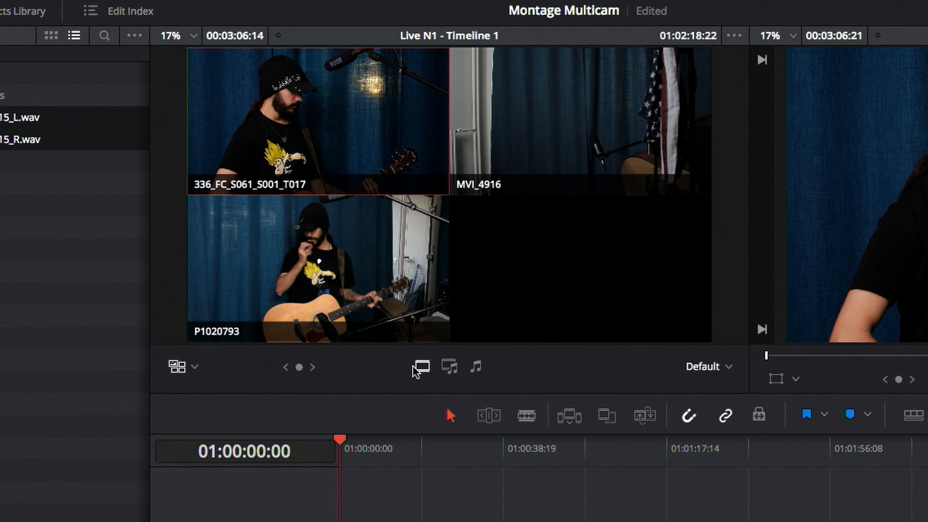
Step: Try the 1x2 and 4x4 camera grid layouts, paging through the 1x2 view, and restore the Default layout
{"action": "left_click", "coordinate": [729, 367]}
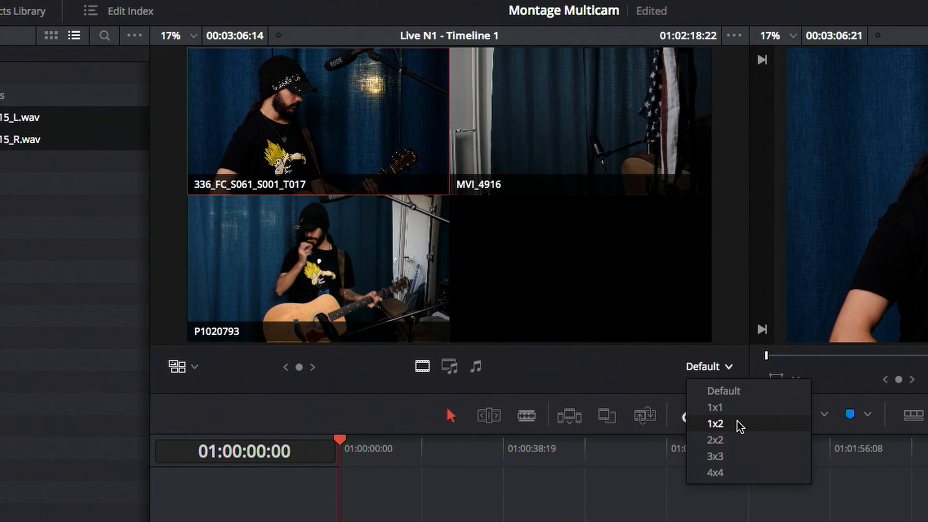
{"action": "left_click", "coordinate": [738, 426]}
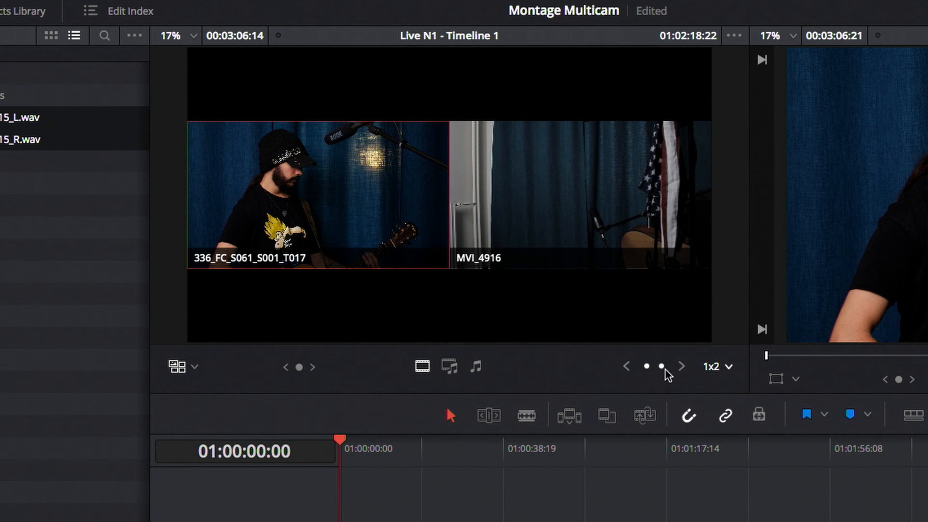
{"action": "left_click", "coordinate": [680, 367]}
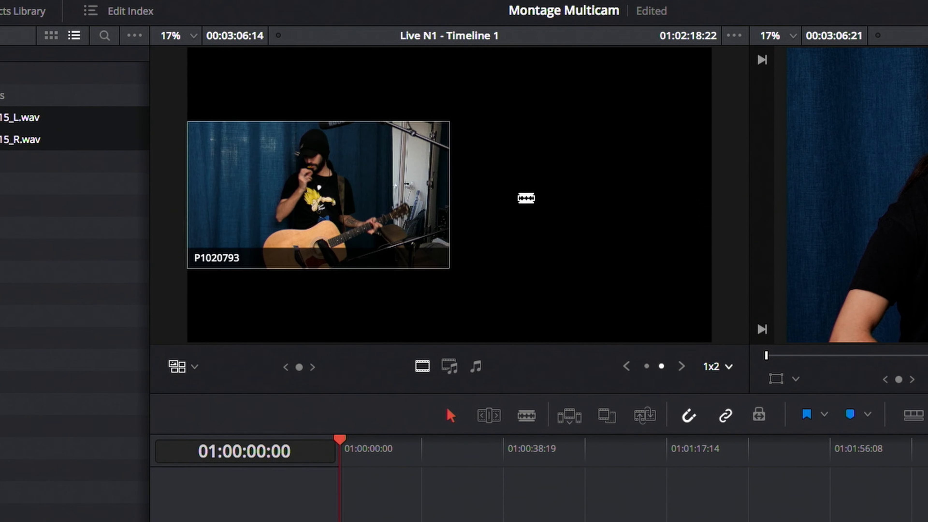
{"action": "left_click", "coordinate": [647, 366]}
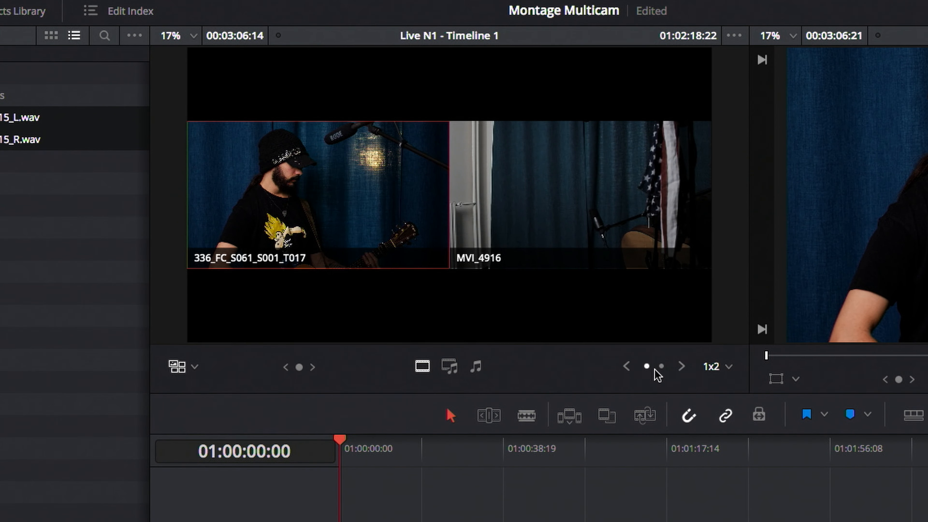
{"action": "left_click", "coordinate": [728, 369]}
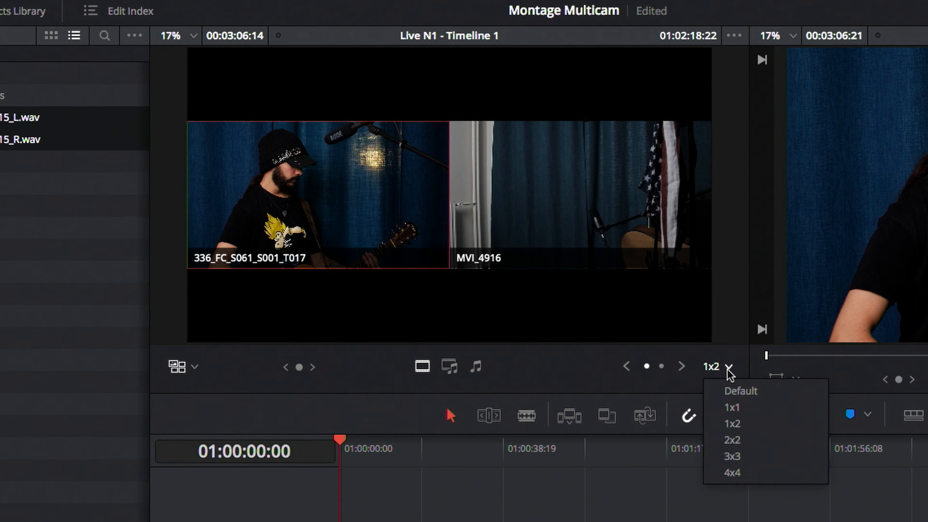
{"action": "left_click", "coordinate": [748, 468]}
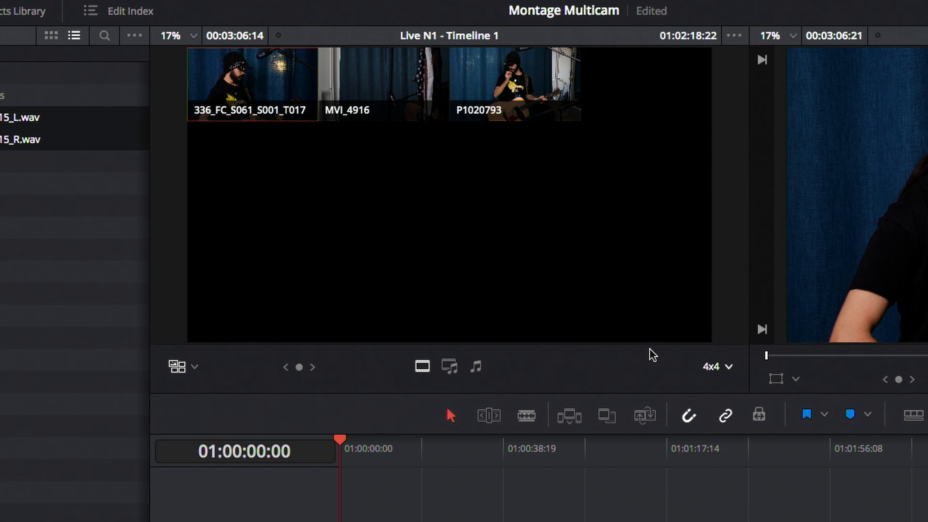
{"action": "left_click", "coordinate": [725, 366]}
{"action": "left_click", "coordinate": [739, 391]}
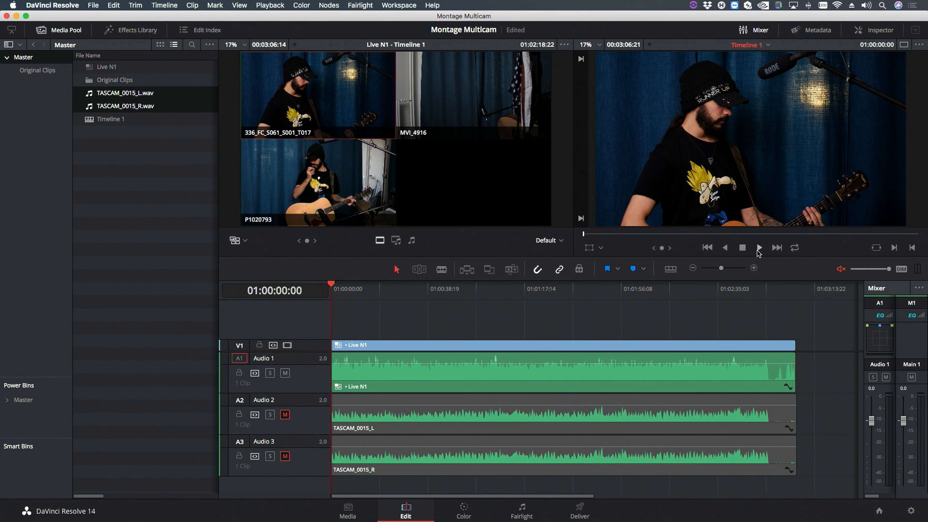
Step: Play the timeline from the start, cutting live to cameras 2, 3, 1, 2, 1, 3 and 2, and stop at 01:00:50:20
{"action": "left_click", "coordinate": [759, 249]}
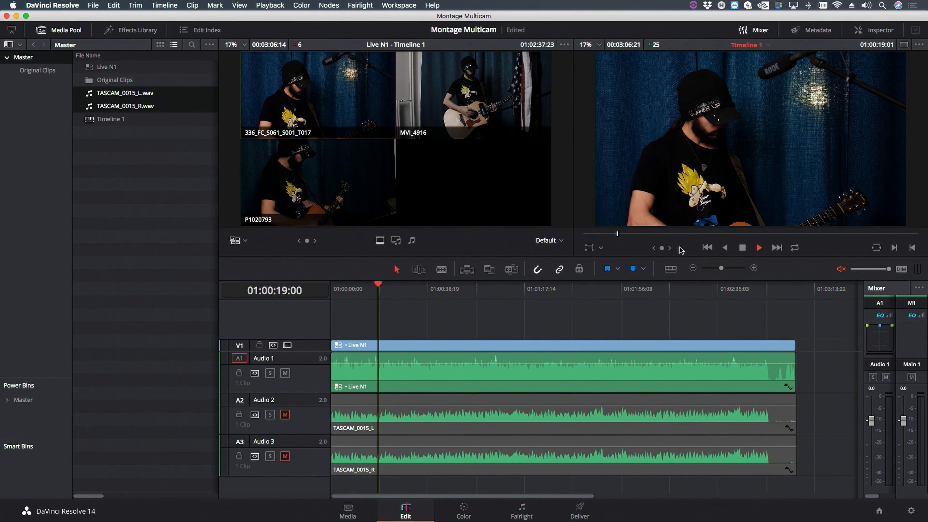
{"action": "key", "text": "1"}
{"action": "key", "text": "2"}
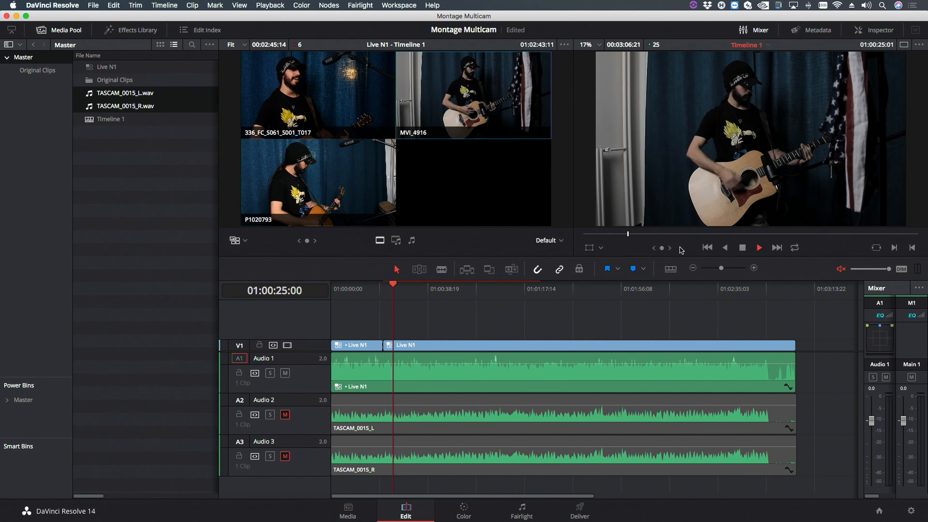
{"action": "key", "text": "3"}
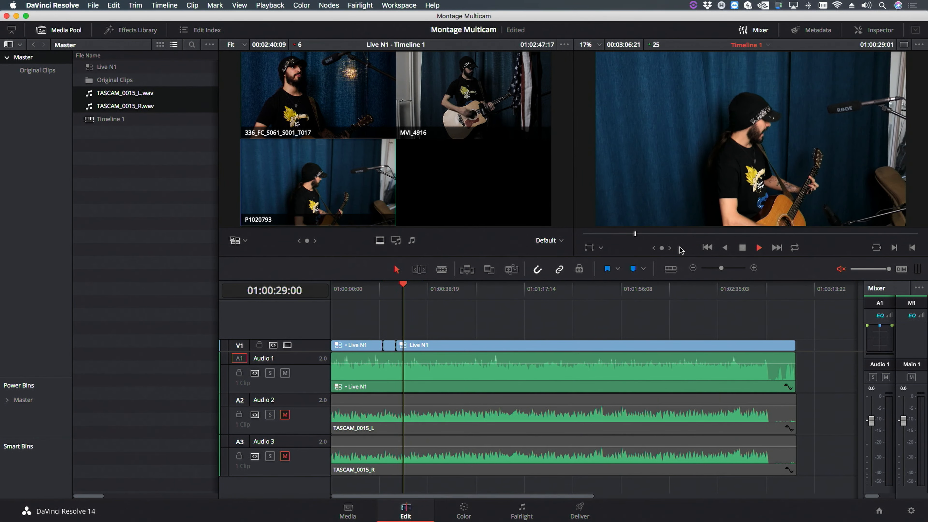
{"action": "key", "text": "1"}
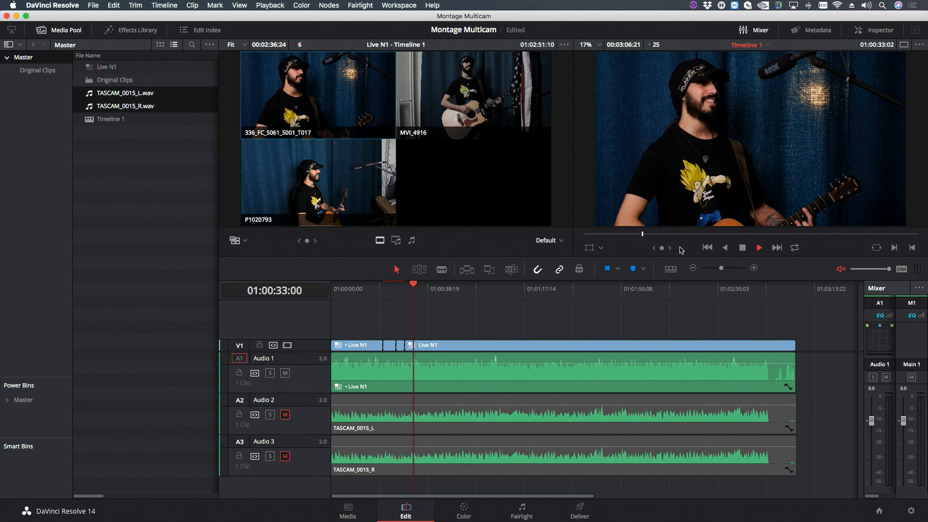
{"action": "key", "text": "2"}
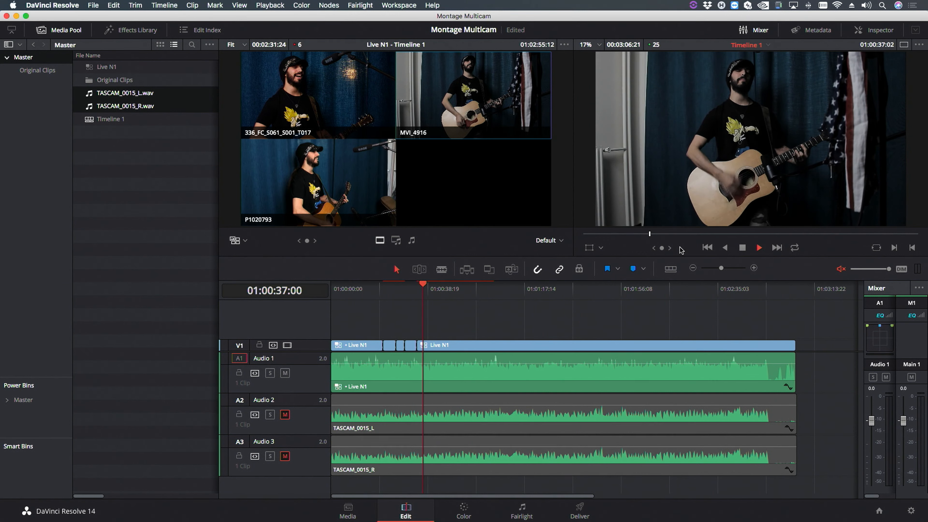
{"action": "key", "text": "1"}
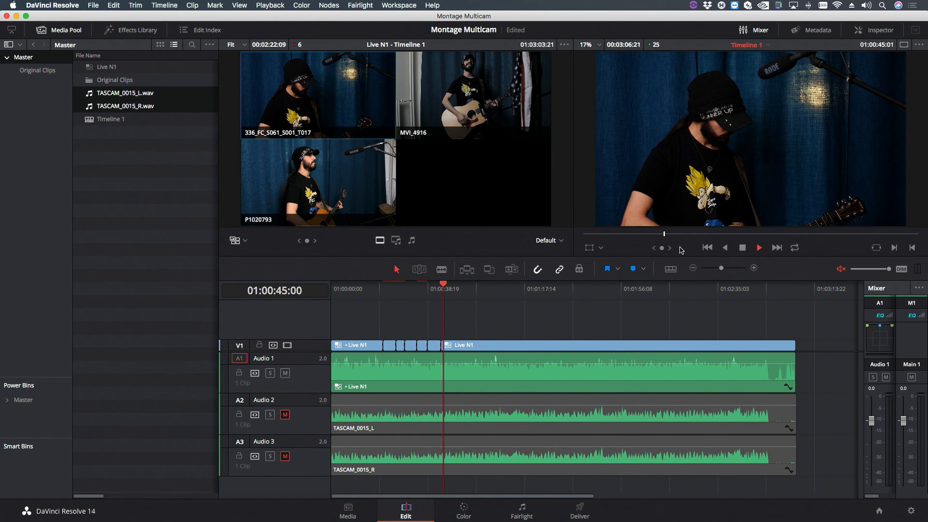
{"action": "key", "text": "3"}
{"action": "key", "text": "2"}
{"action": "key", "text": "space"}
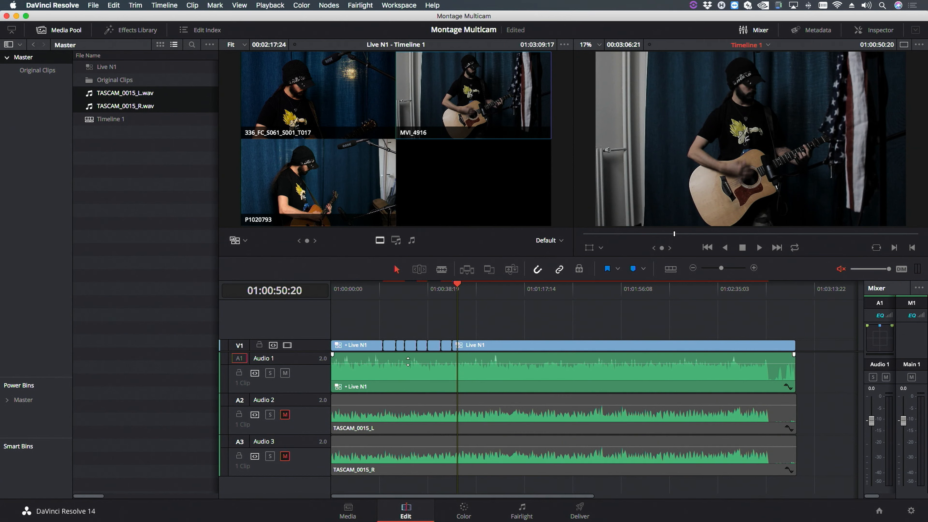
Step: Change the multicam angle of the short Live N1 clip at 01:00:28:01 to 336_FC_S061_S001_T017
{"action": "mouse_move", "coordinate": [402, 291]}
{"action": "left_mouse_down"}
{"action": "mouse_move", "coordinate": [430, 291]}
{"action": "mouse_move", "coordinate": [400, 295]}
{"action": "left_mouse_up"}
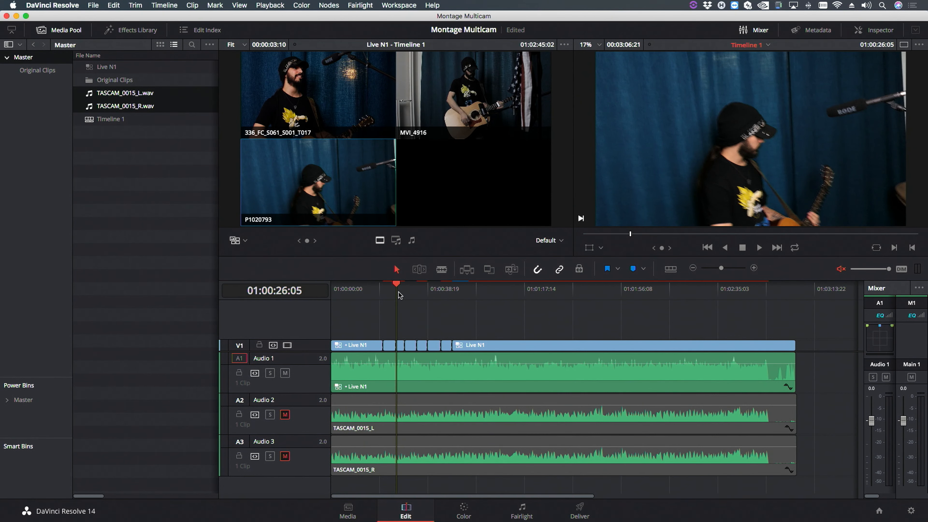
{"action": "key", "text": "super+equal"}
{"action": "key", "text": "super+equal"}
{"action": "key", "text": "super+equal"}
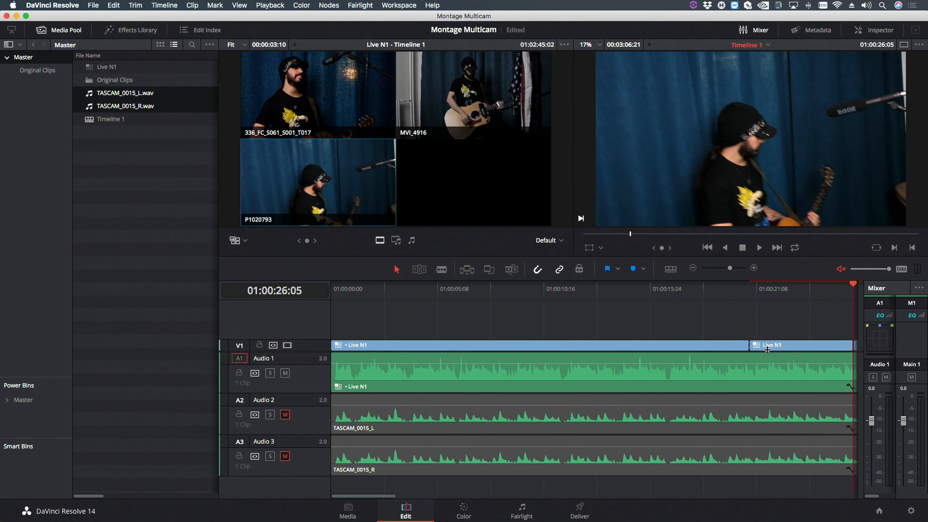
{"action": "key", "text": "super+minus"}
{"action": "key", "text": "super+minus"}
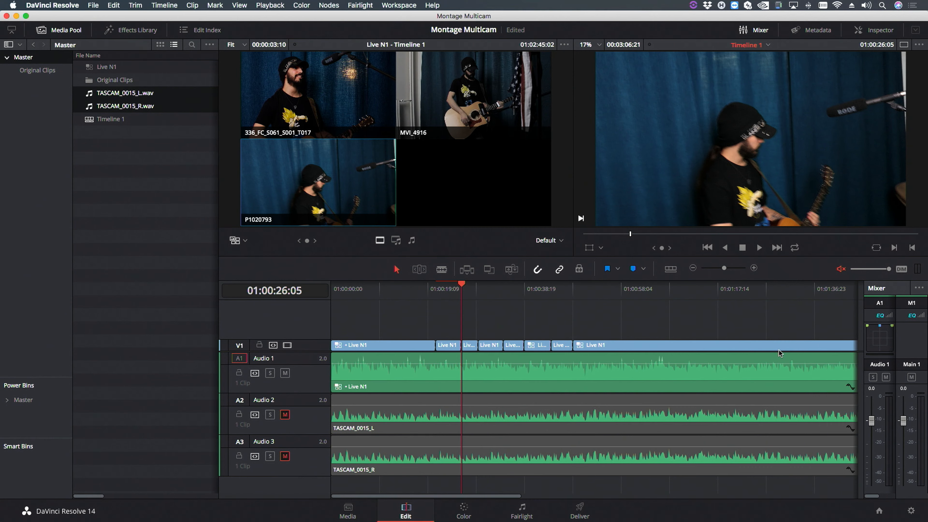
{"action": "key", "text": "super+equal"}
{"action": "left_click", "coordinate": [556, 289]}
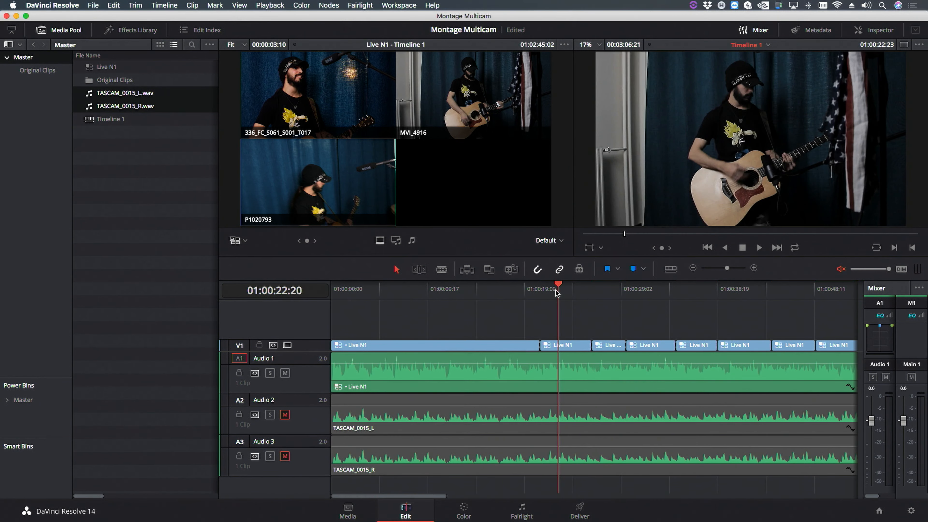
{"action": "left_click_drag", "start_coordinate": [561, 291], "coordinate": [620, 291]}
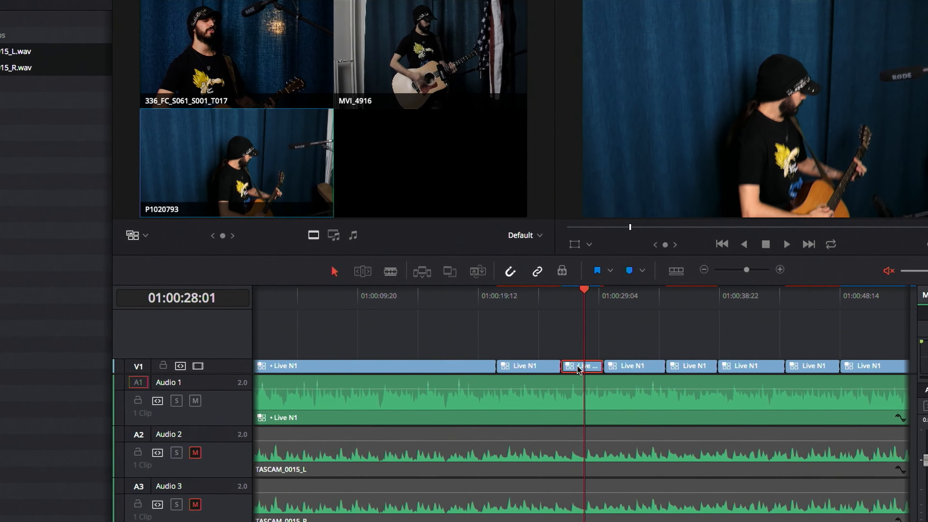
{"action": "right_click", "coordinate": [602, 345]}
{"action": "mouse_move", "coordinate": [606, 364]}
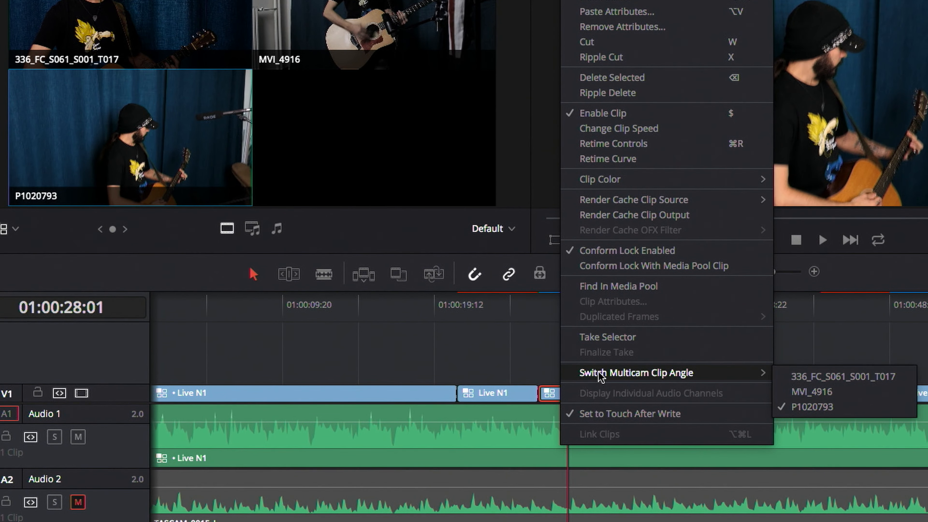
{"action": "left_click", "coordinate": [808, 375]}
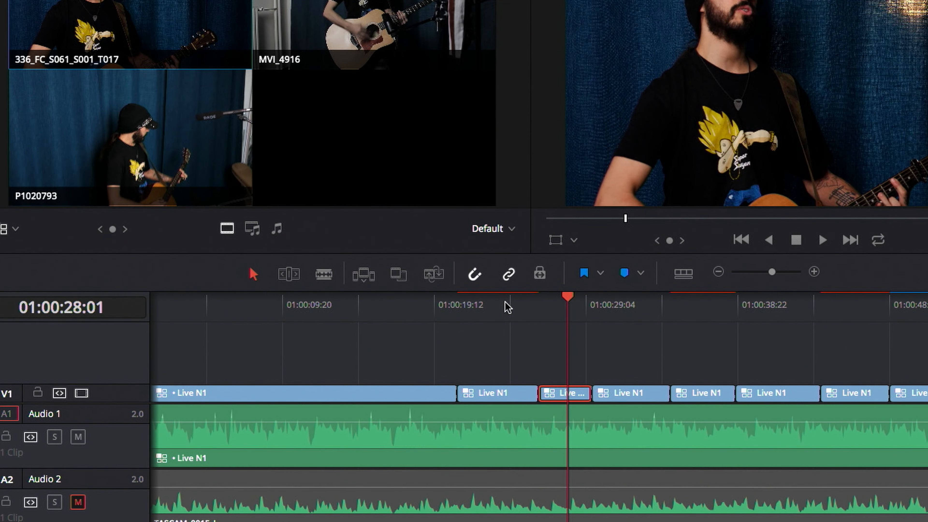
Step: Check the cuts around the switched clip and extend the following Live N1 clip back over it to about 01:00:26
{"action": "left_click", "coordinate": [507, 306]}
{"action": "left_click", "coordinate": [561, 307]}
{"action": "left_click", "coordinate": [637, 307]}
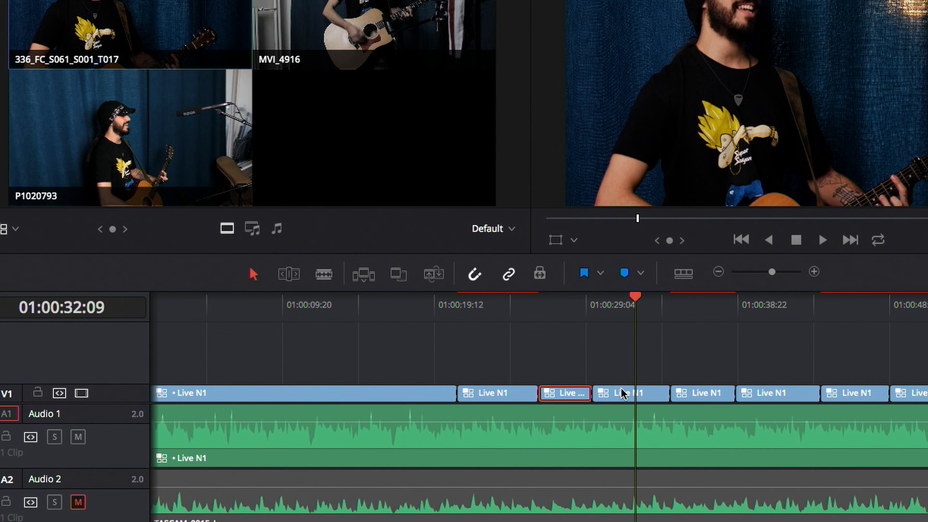
{"action": "left_click_drag", "start_coordinate": [593, 395], "coordinate": [523, 391]}
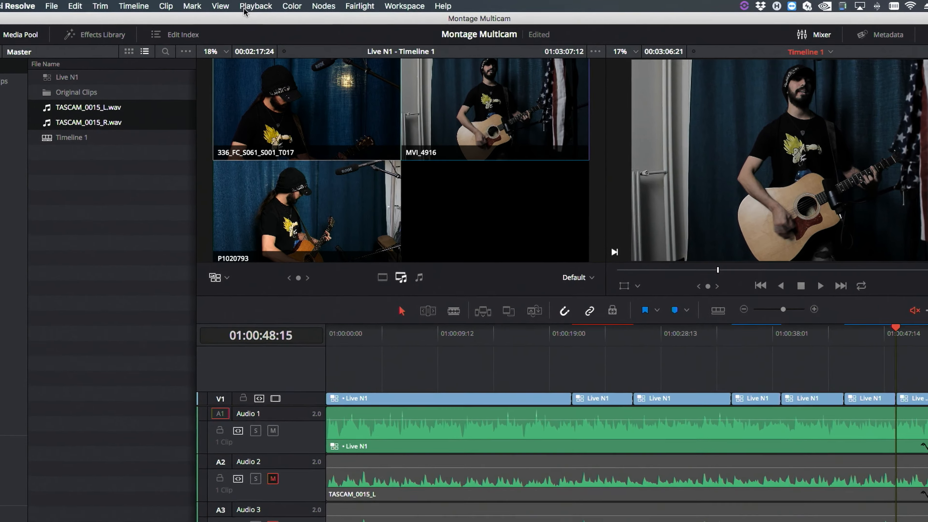
Step: Review the Proxy Mode resolutions, Performance Mode and Render Cache options for smoother multicam playback
{"action": "left_click", "coordinate": [270, 5]}
{"action": "mouse_move", "coordinate": [278, 41]}
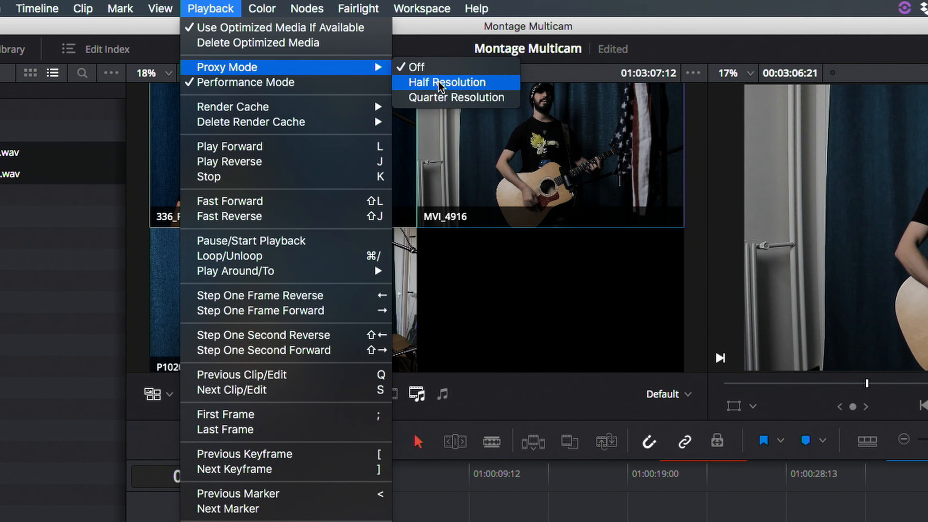
{"action": "left_click", "coordinate": [441, 98]}
{"action": "left_click", "coordinate": [210, 8]}
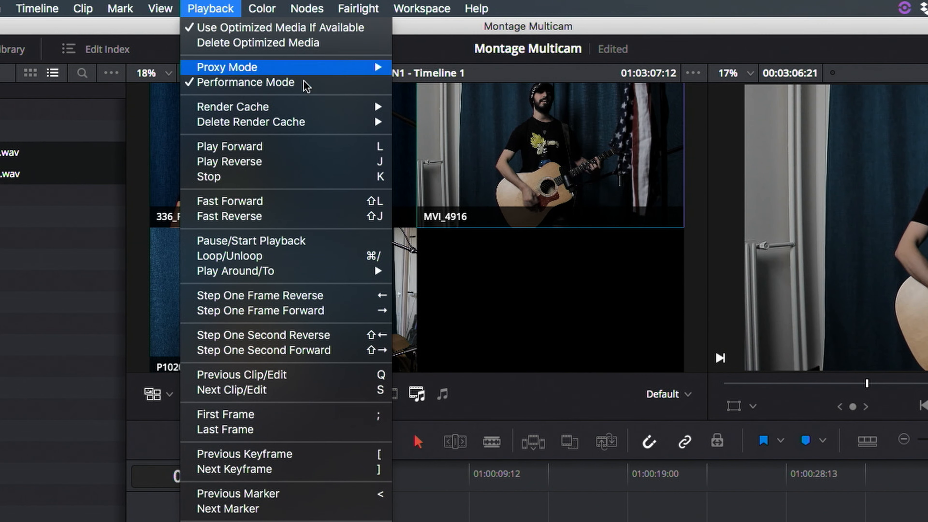
{"action": "mouse_move", "coordinate": [305, 109]}
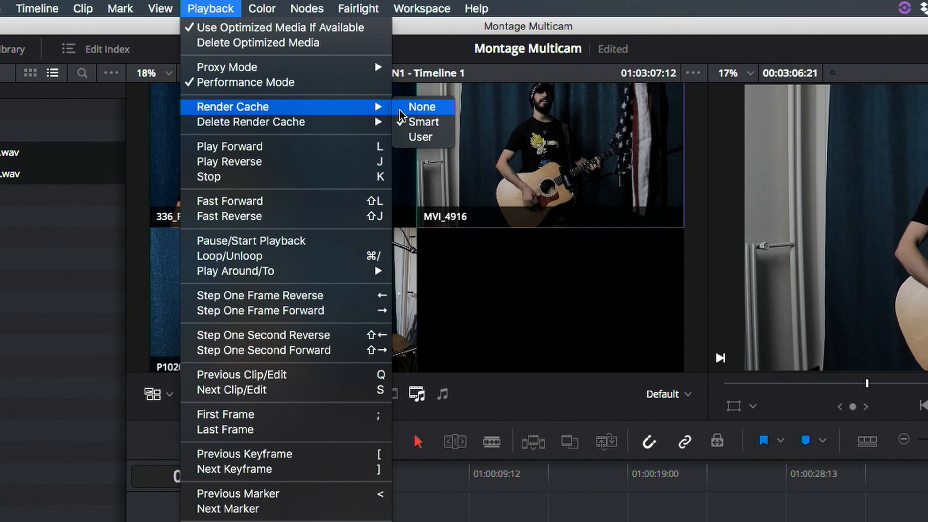
{"action": "left_click", "coordinate": [407, 124]}
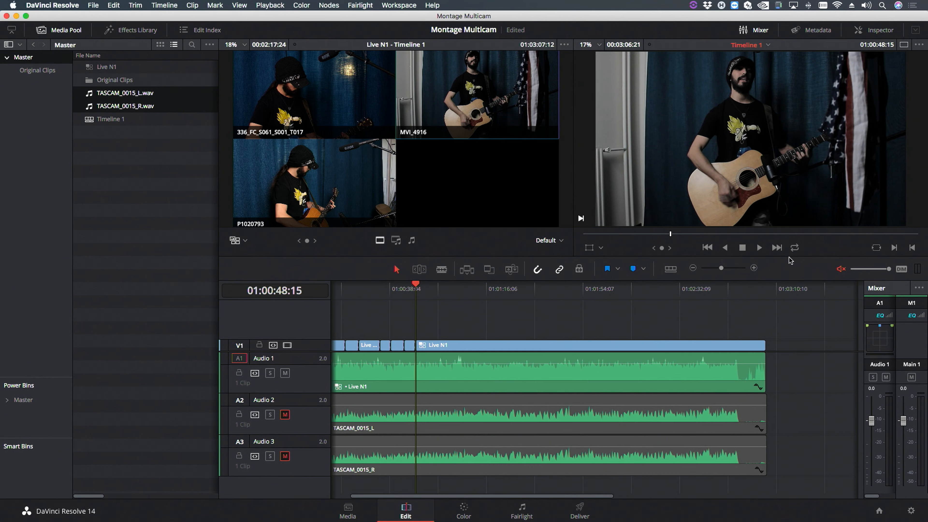
Step: Continue playback from 01:00:48:15, change to the single-viewer layout and play the edit from 01:00:59:08
{"action": "left_click", "coordinate": [758, 249]}
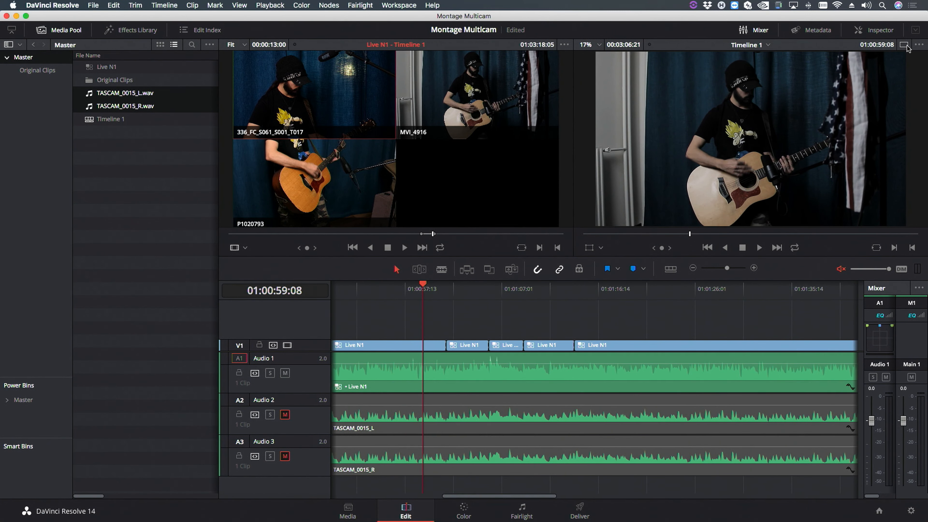
{"action": "left_click", "coordinate": [905, 46]}
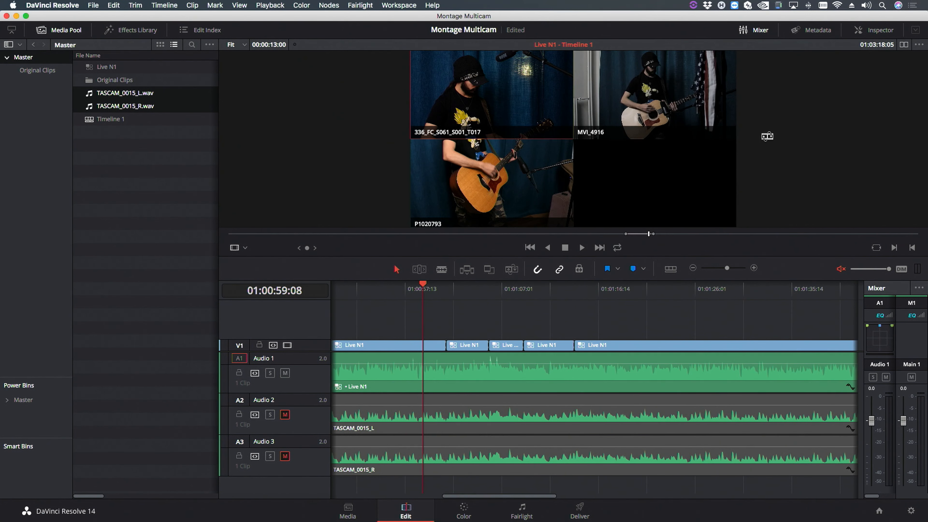
{"action": "key", "text": "space"}
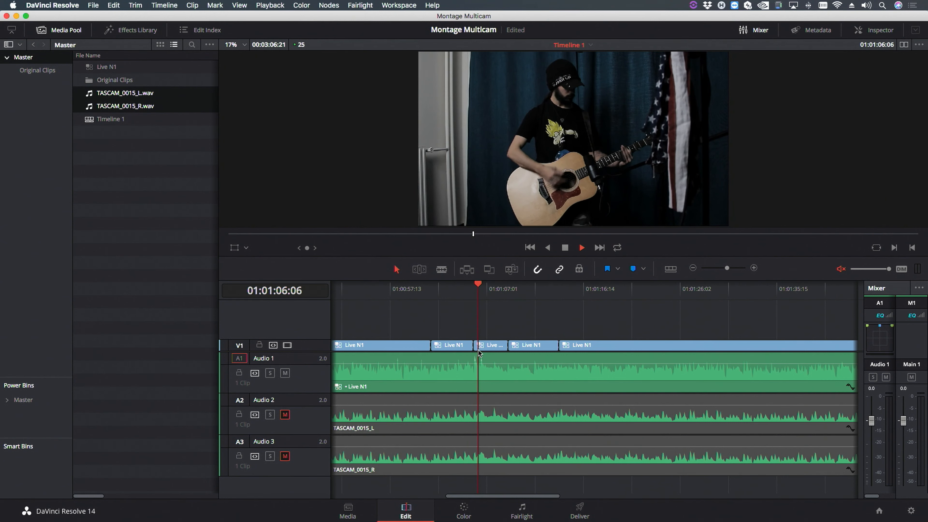
Step: Roll the cut near 01:01:05 slightly later and the cut near 01:01:14 back to about 01:01:11, replaying between the adjustments
{"action": "key", "text": "space"}
{"action": "left_click_drag", "start_coordinate": [474, 346], "coordinate": [477, 346]}
{"action": "left_click", "coordinate": [462, 289]}
{"action": "key", "text": "space"}
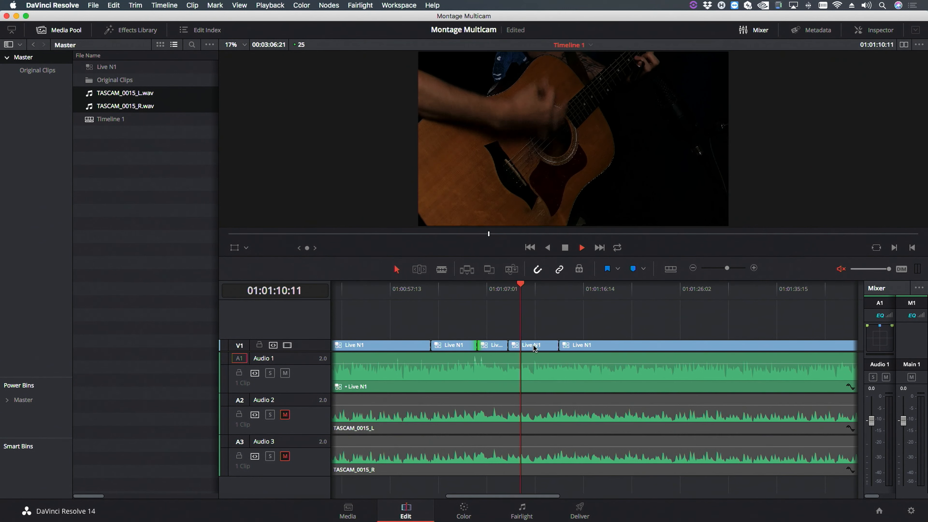
{"action": "key", "text": "space"}
{"action": "left_click_drag", "start_coordinate": [558, 346], "coordinate": [523, 348]}
Step: Change the multicam angle of the short Live N1 clip at 01:01:07:06 and replay from just before it
{"action": "left_click", "coordinate": [489, 290]}
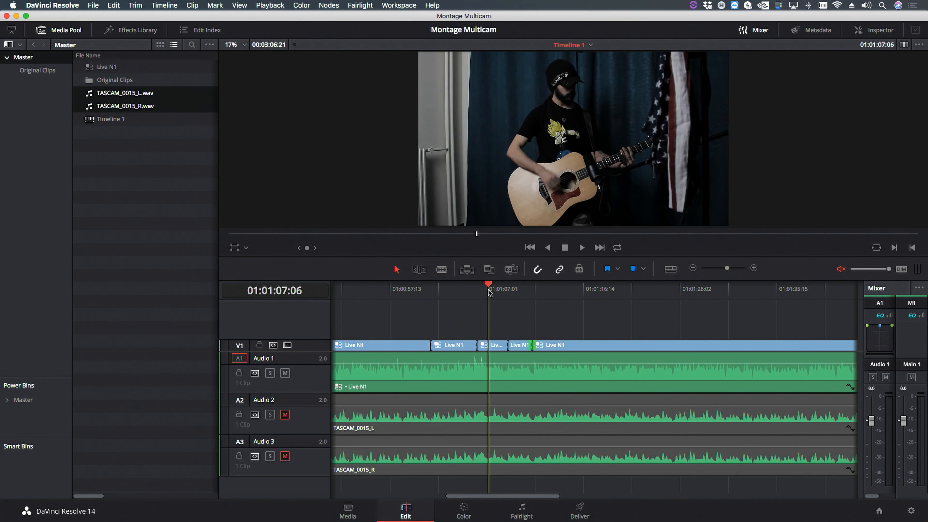
{"action": "right_click", "coordinate": [493, 346]}
{"action": "mouse_move", "coordinate": [556, 333]}
{"action": "left_click", "coordinate": [658, 334]}
{"action": "left_click", "coordinate": [466, 290]}
{"action": "key", "text": "space"}
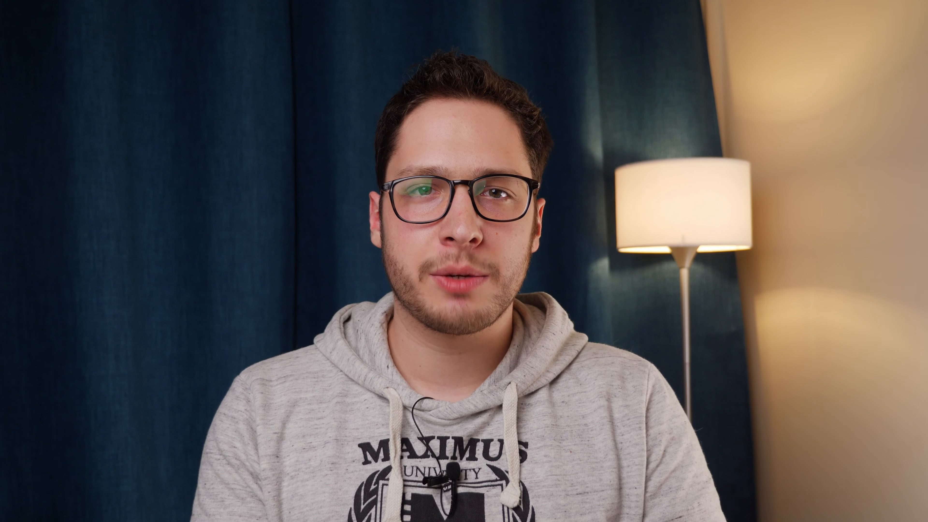